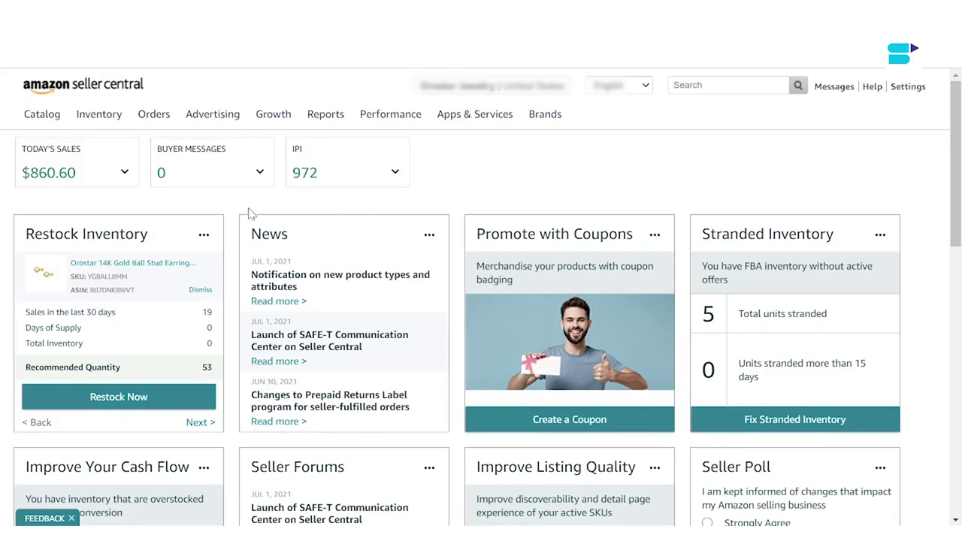
Step: Open the Add a Product page from the Inventory menu
mouse_move(99, 117)
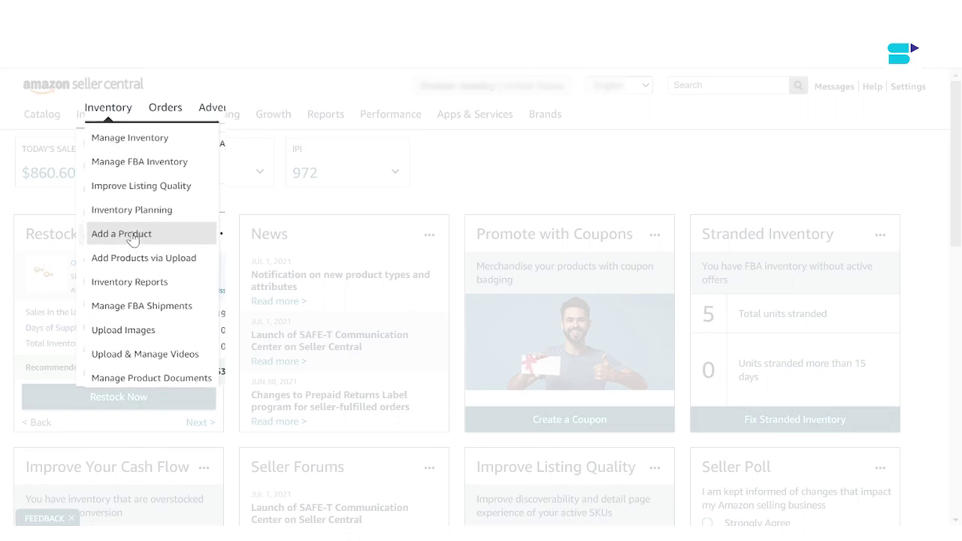
click(152, 239)
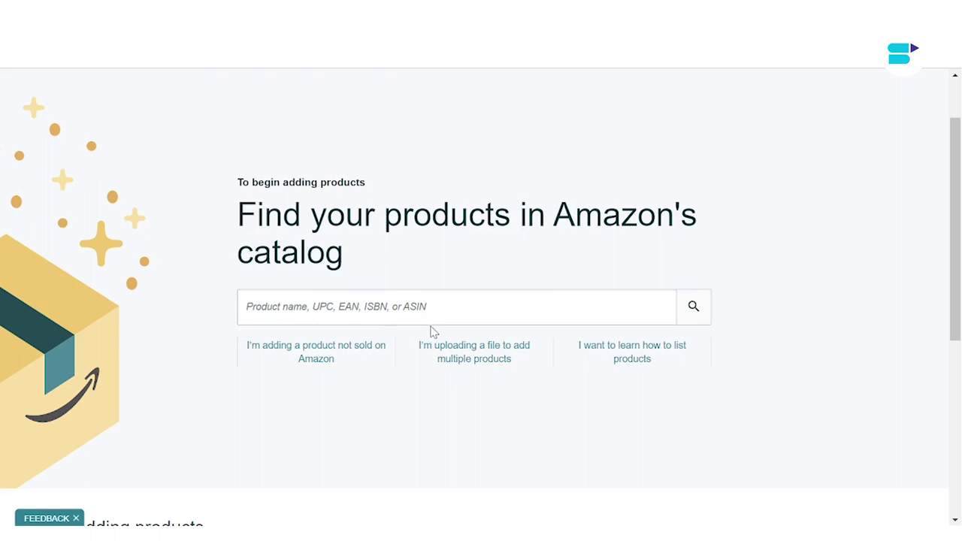
Step: Choose to add a product not sold on Amazon and scroll to the category browser
click(315, 351)
scroll(383, 271, down, 1)
scroll(383, 272, up, 1)
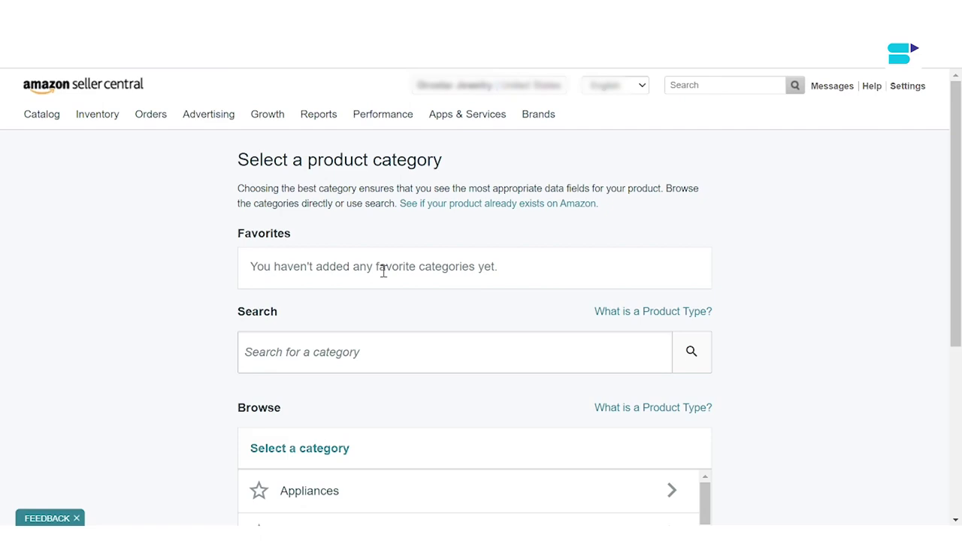
scroll(382, 275, down, 5)
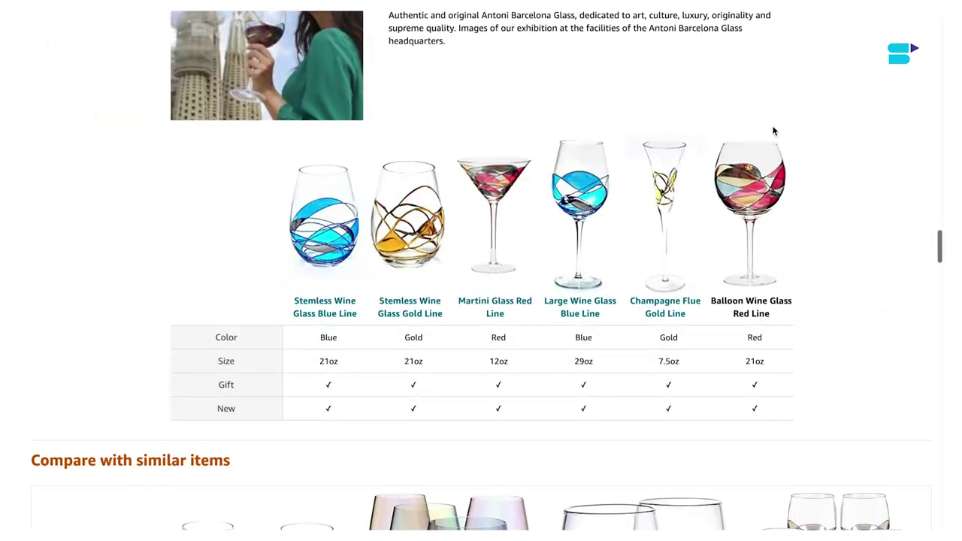
Step: Scroll the example wine glass listing down to its Product information table
scroll(774, 131, down, 4)
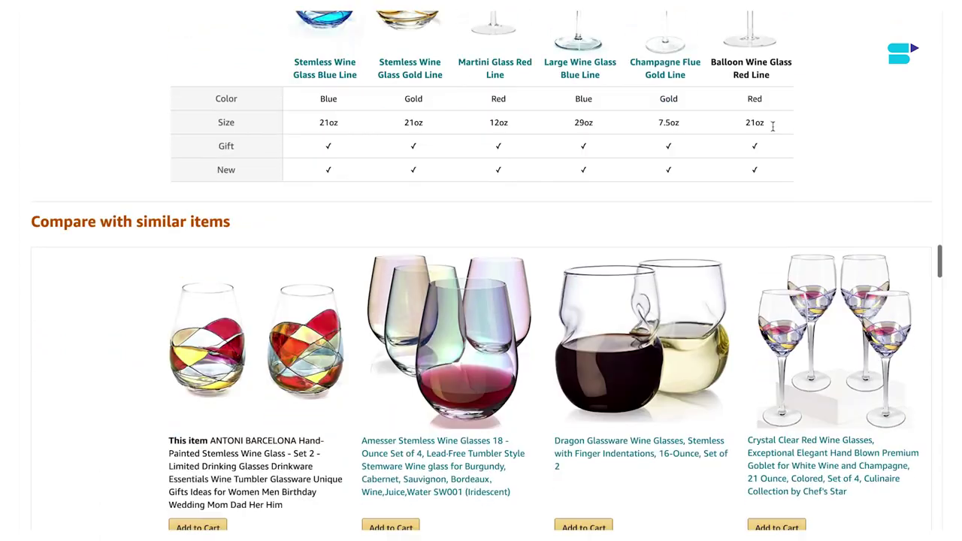
scroll(773, 131, down, 4)
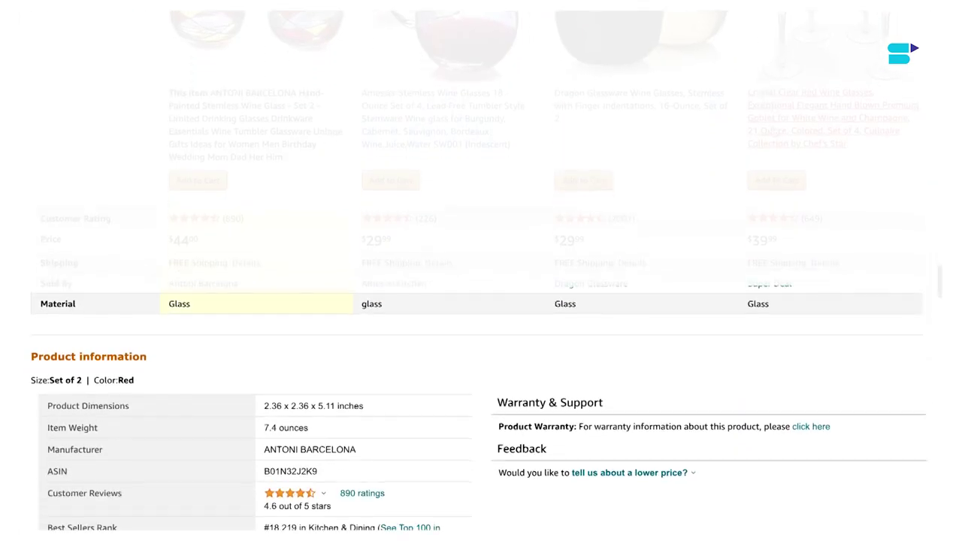
scroll(481, 300, down, 2)
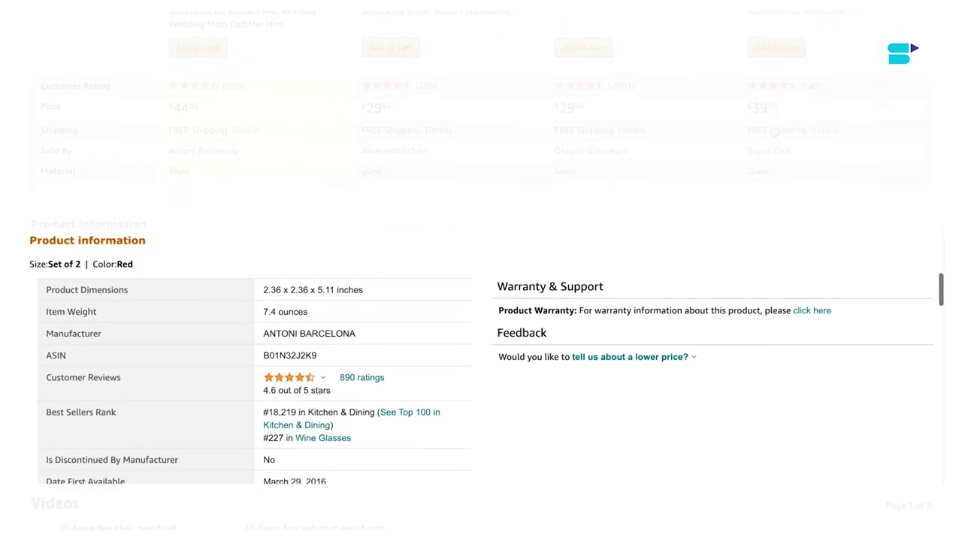
scroll(774, 131, down, 2)
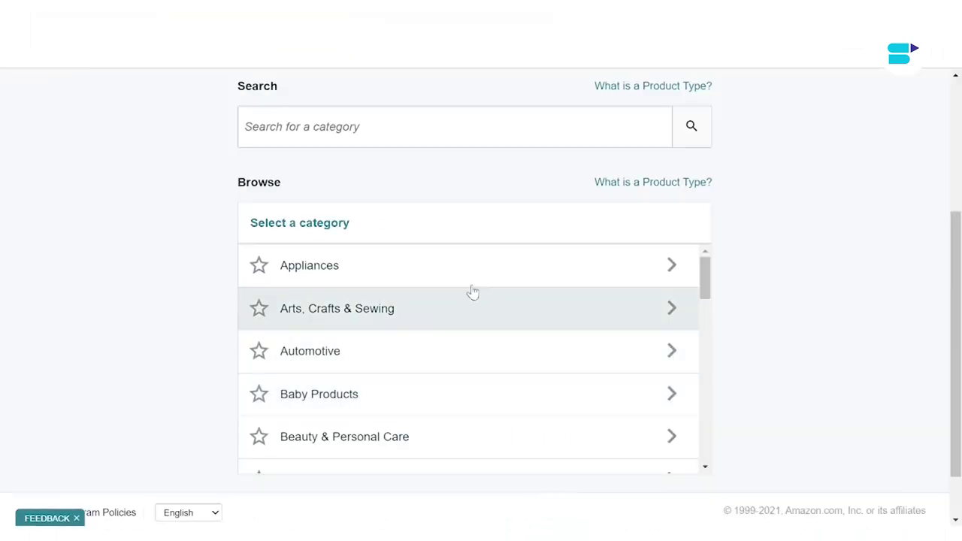
Step: Select Appliances > Dishwashers > Built-In Dishwashers as the product category
click(462, 279)
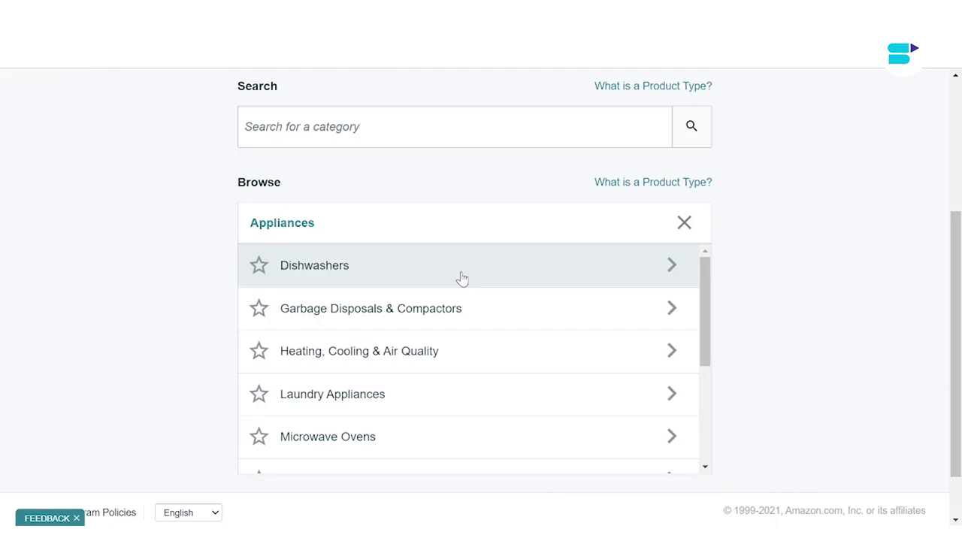
click(443, 288)
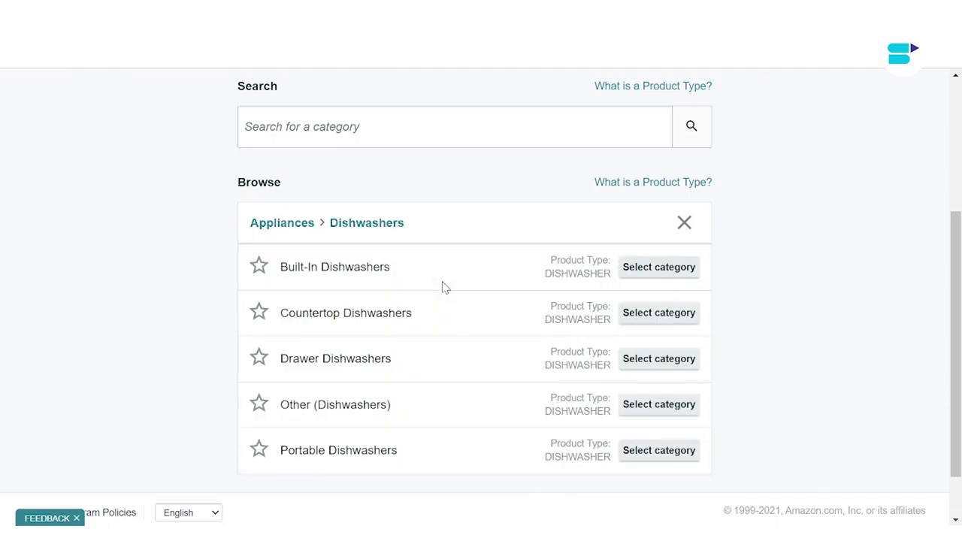
click(659, 269)
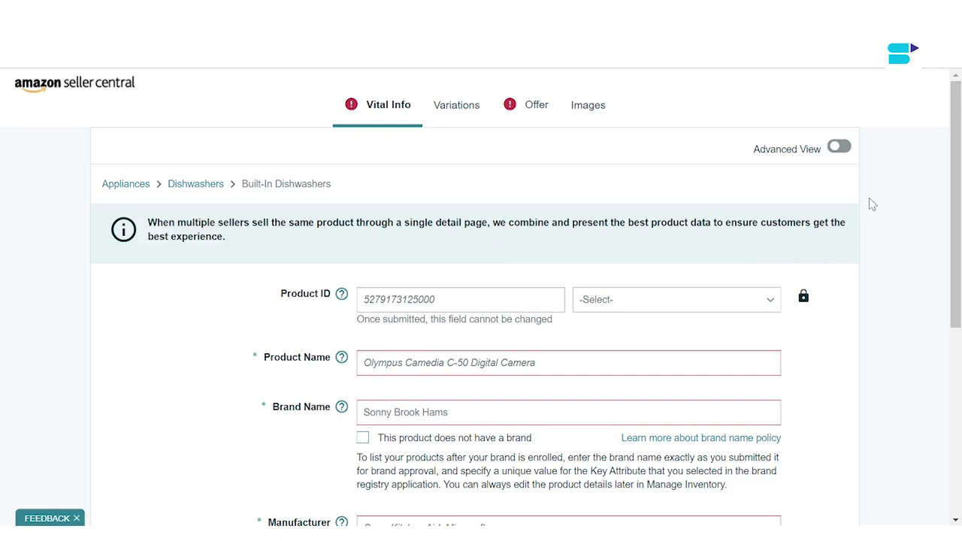
Step: Turn on Advanced View so all listing sections are shown
click(839, 150)
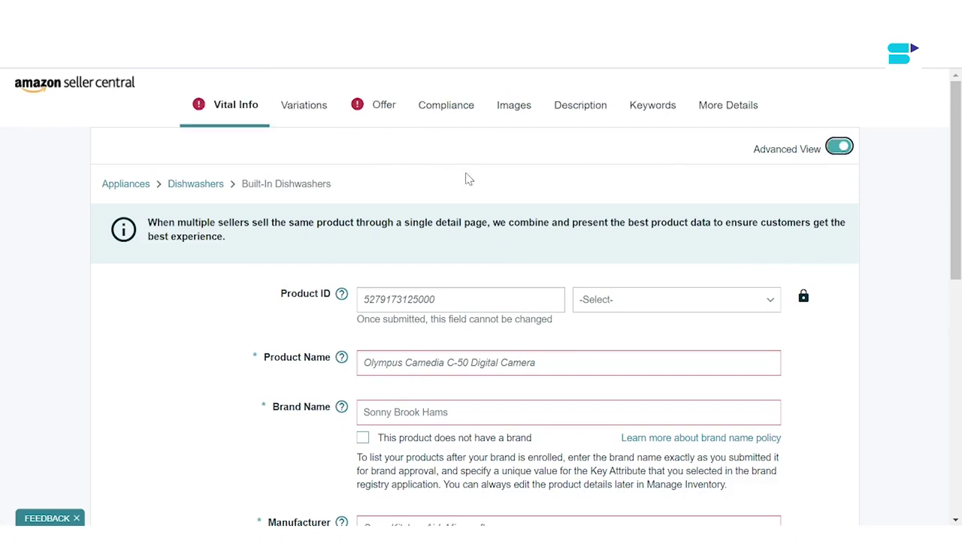
scroll(474, 200, down, 5)
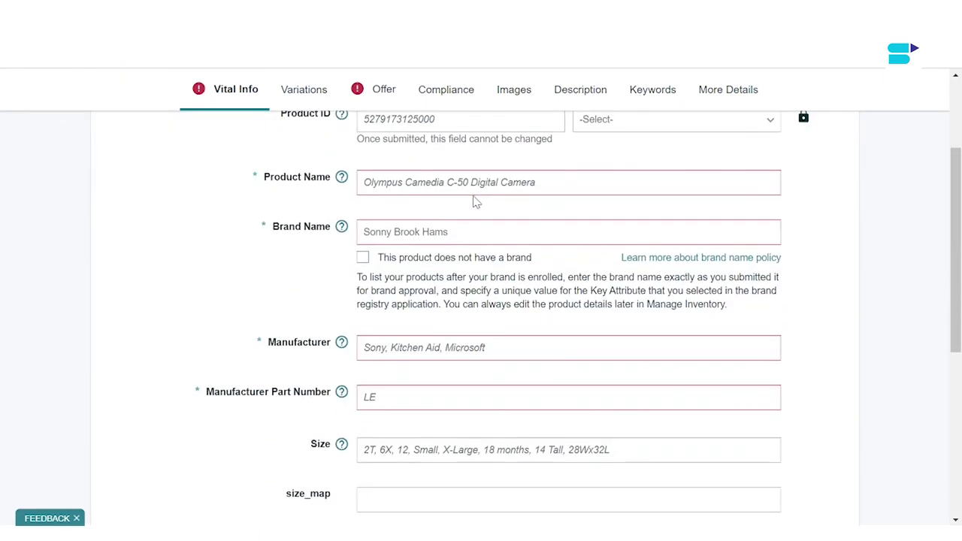
scroll(474, 200, up, 5)
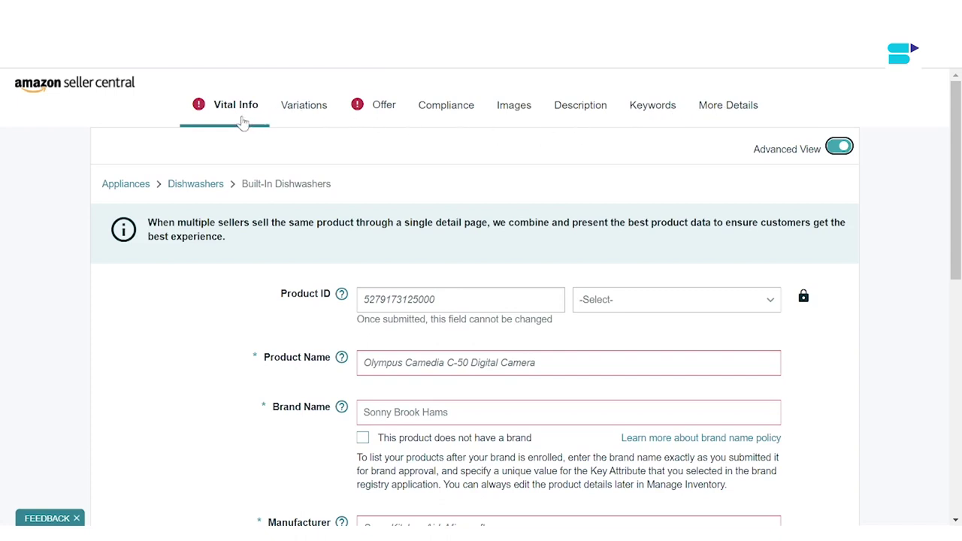
scroll(381, 258, down, 2)
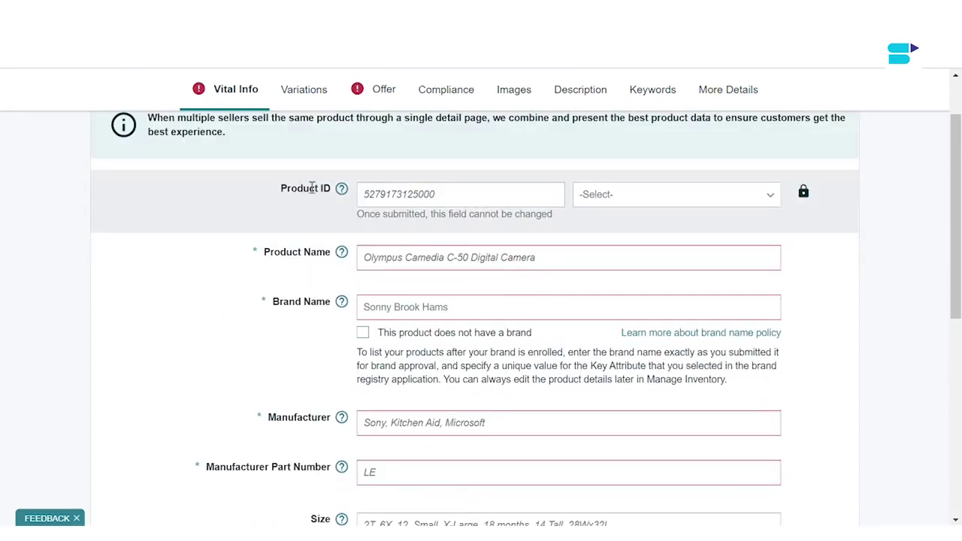
Step: Enter 12345678 as the Product ID and set its type to UPC
click(412, 195)
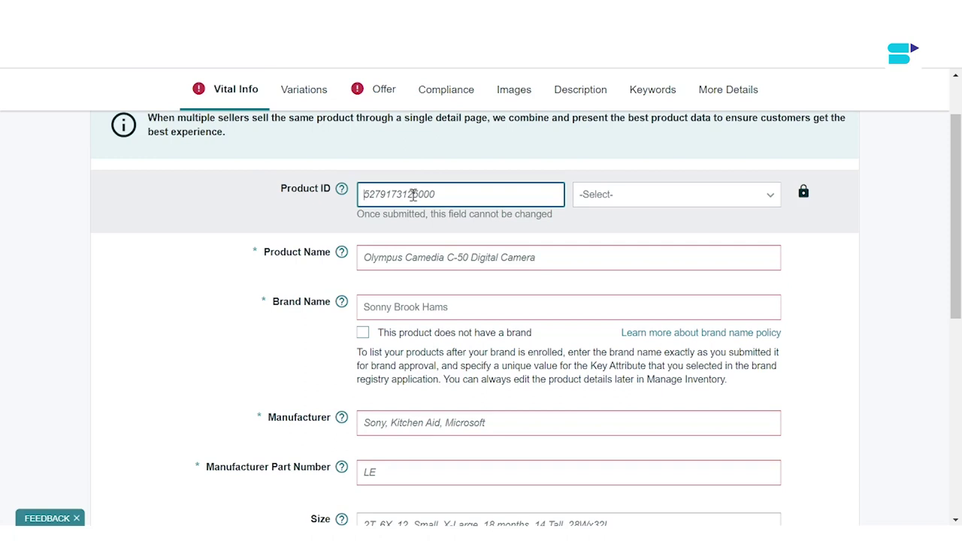
click(612, 195)
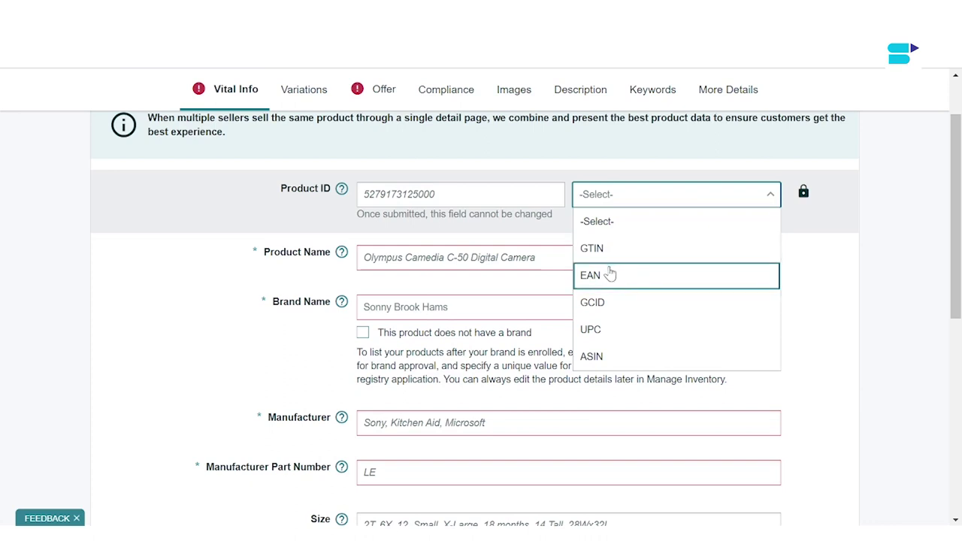
click(437, 197)
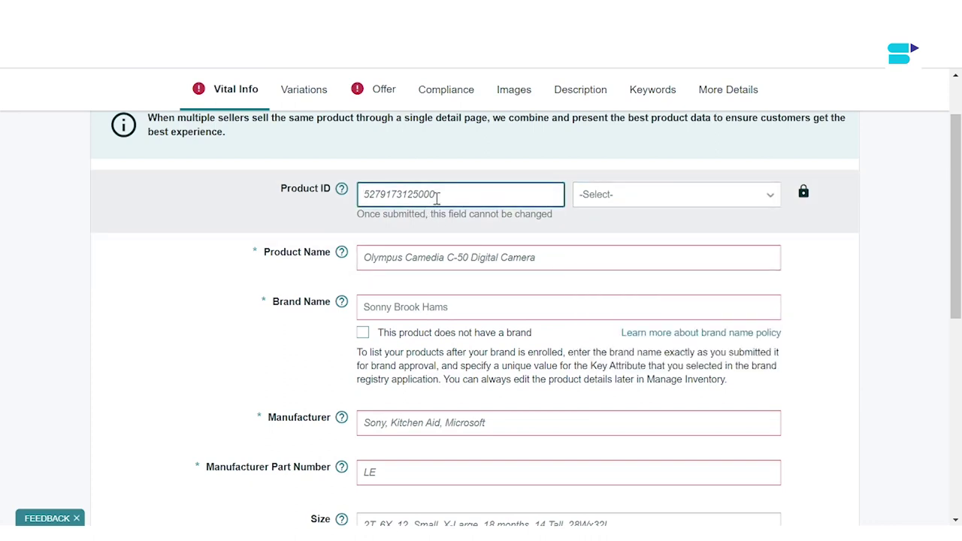
text(12345678)
click(602, 194)
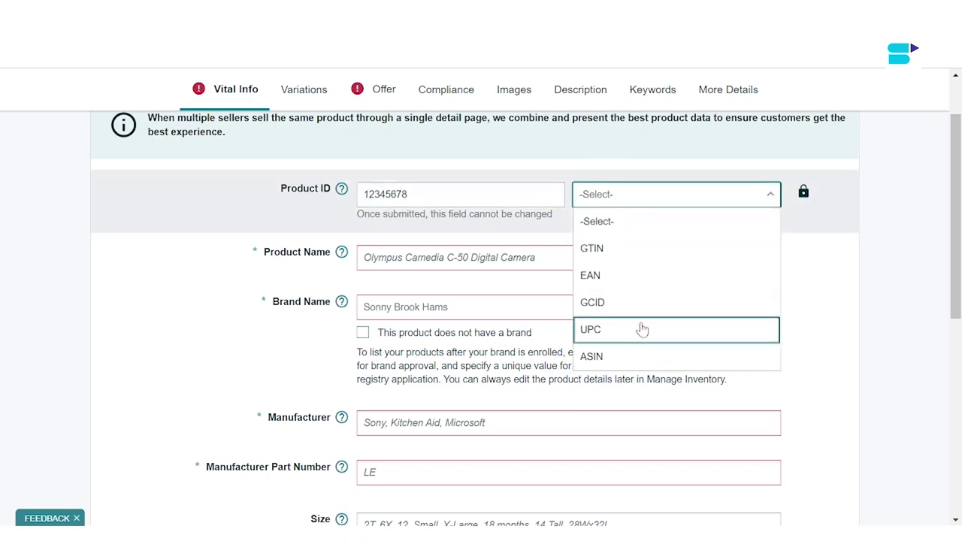
click(635, 328)
scroll(527, 300, down, 1)
click(464, 180)
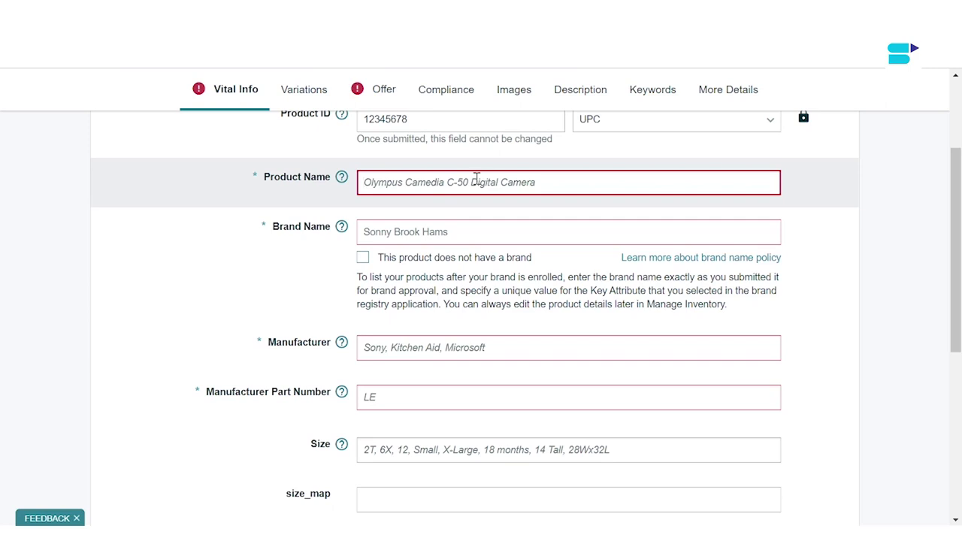
Step: Enter 'SellerApp Dishwasher 500' as the Product Name, then go to Variations
click(483, 185)
text(Sel)
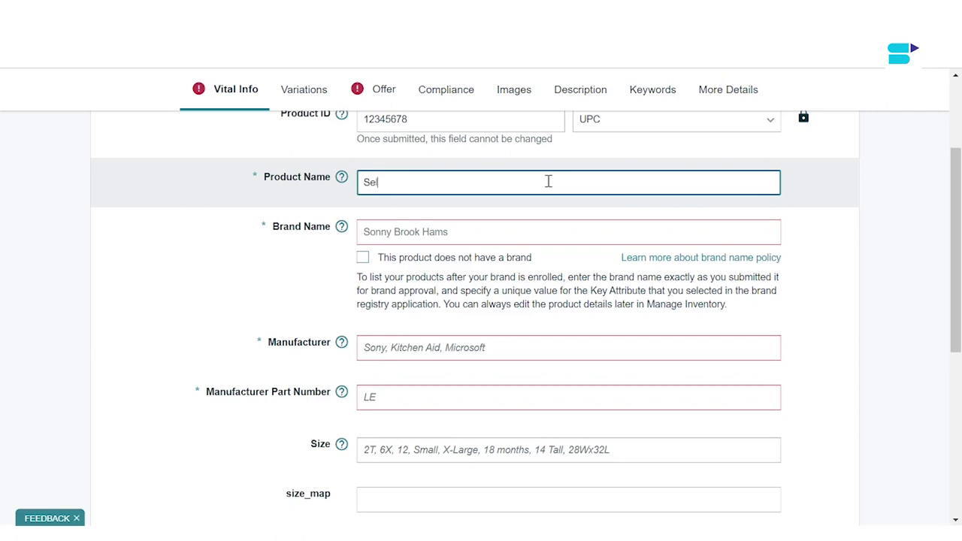
text(lerApp Dishwasher 500)
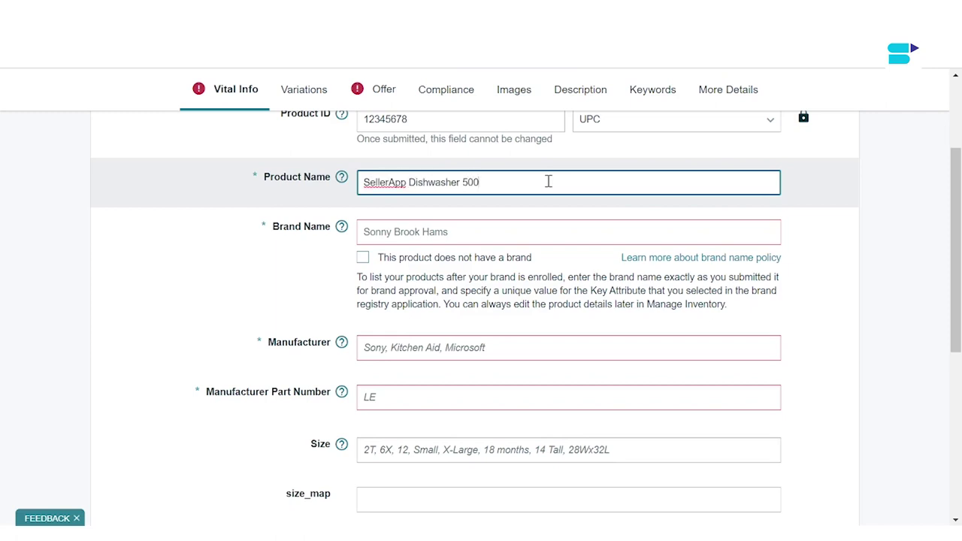
scroll(379, 189, down, 1)
scroll(380, 190, up, 2)
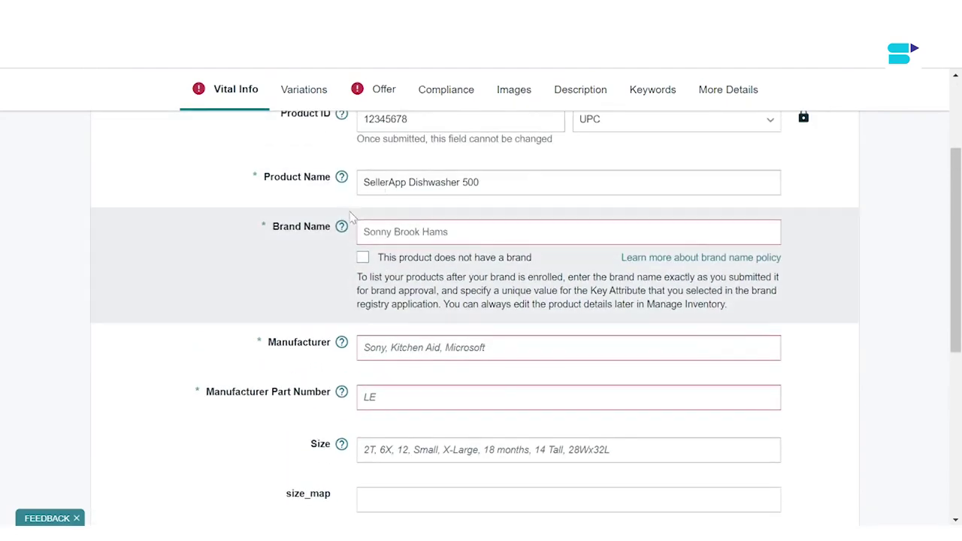
scroll(305, 258, up, 1)
scroll(304, 258, down, 3)
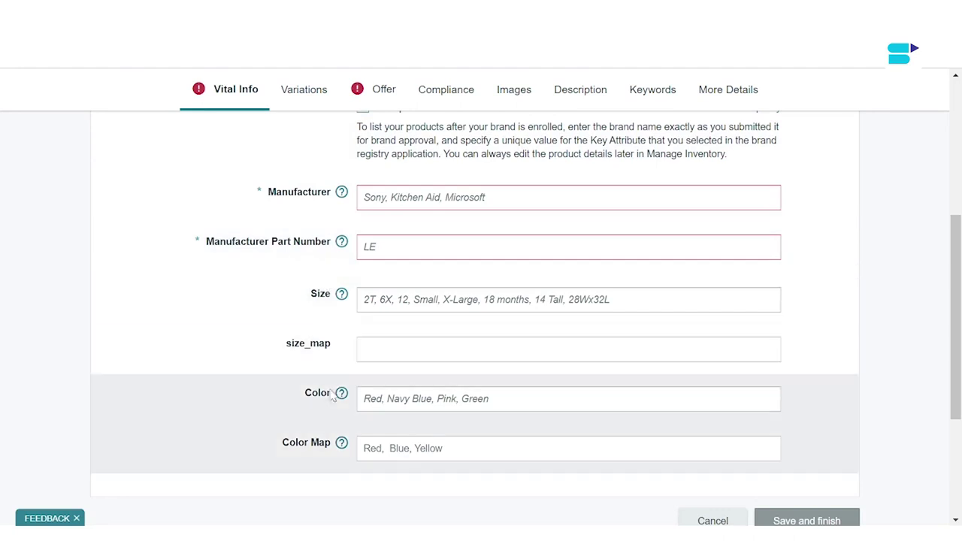
click(303, 89)
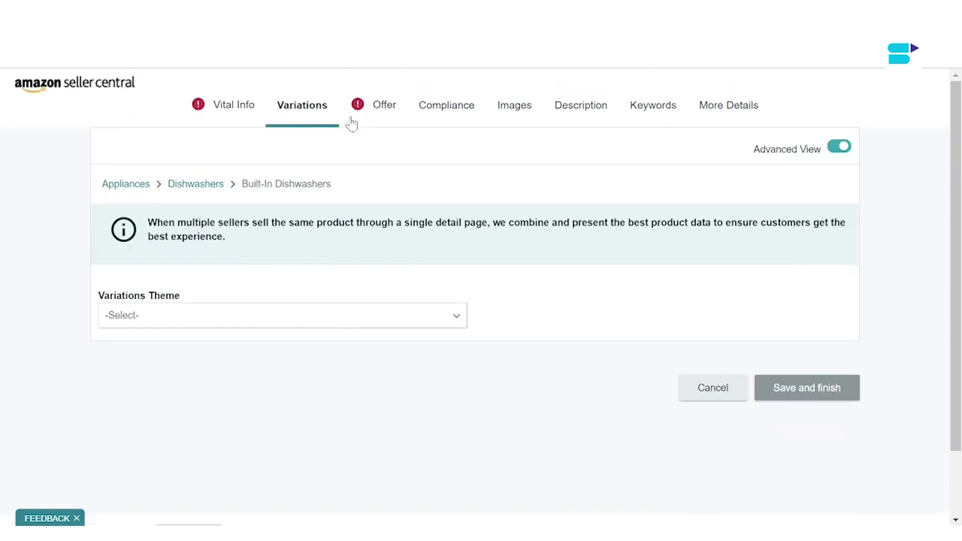
Step: Set the listing's variation theme to Color
click(236, 120)
click(318, 105)
click(245, 327)
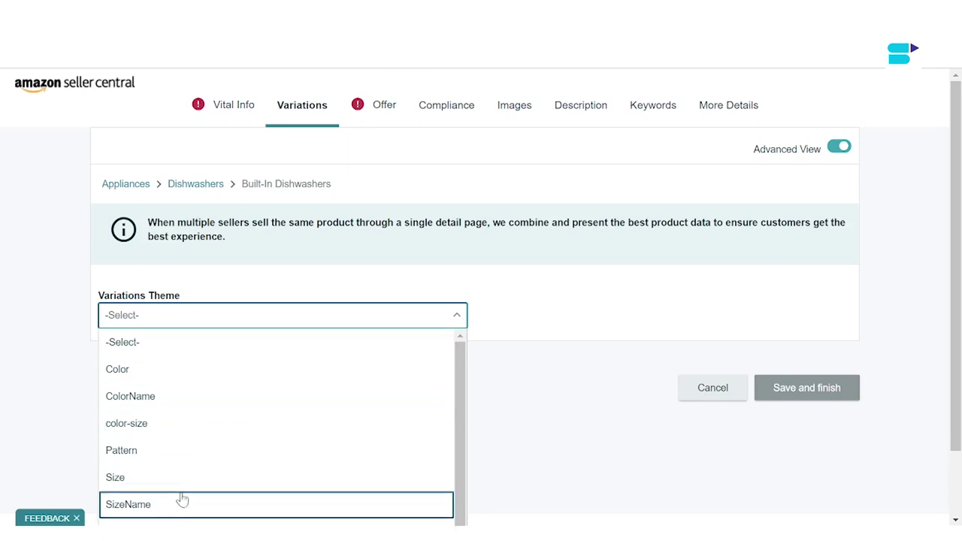
click(188, 376)
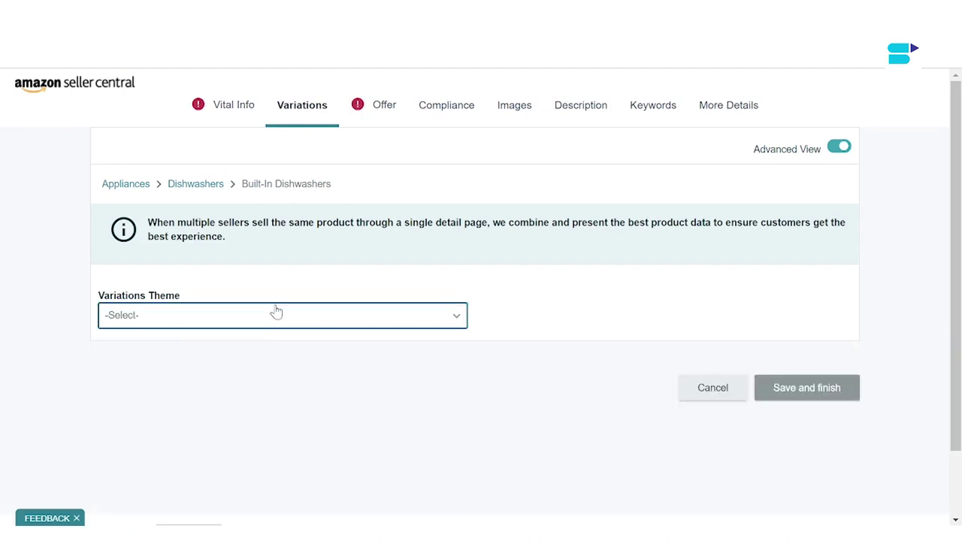
click(275, 313)
click(255, 380)
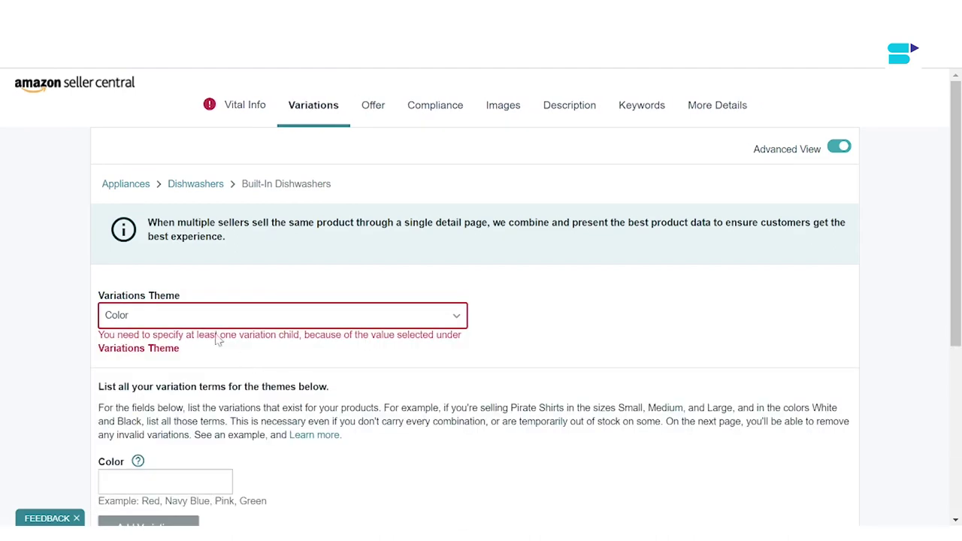
Step: Enter Red as a colour and add it as a variation
scroll(243, 321, down, 2)
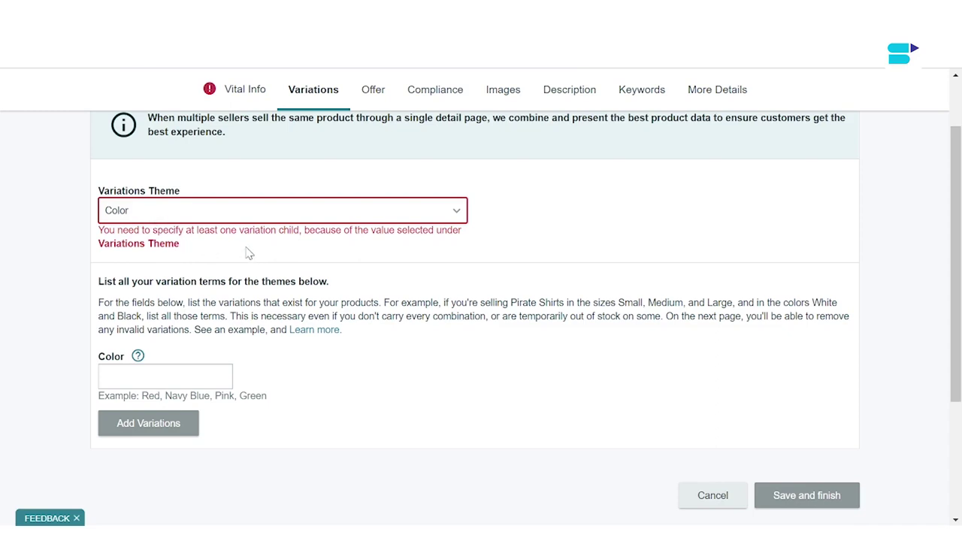
scroll(248, 253, down, 1)
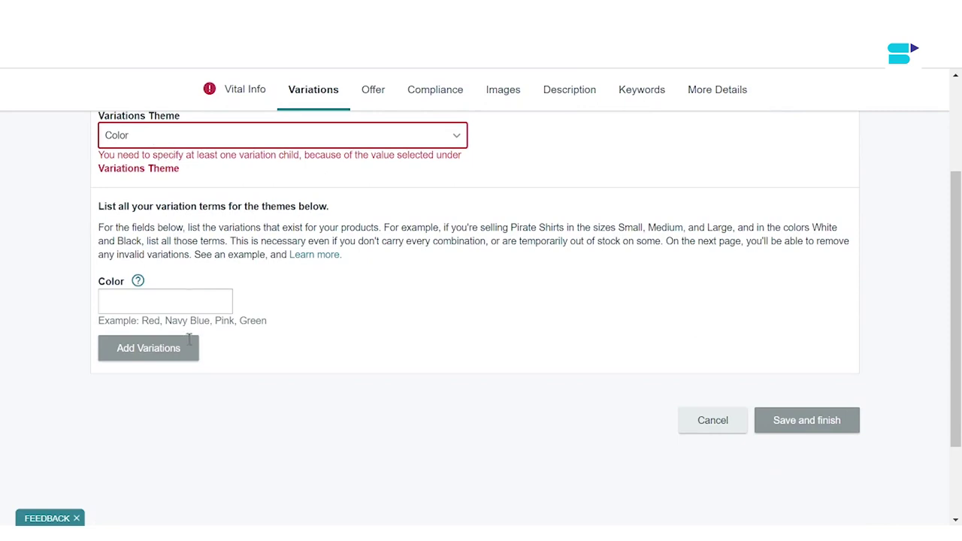
click(171, 302)
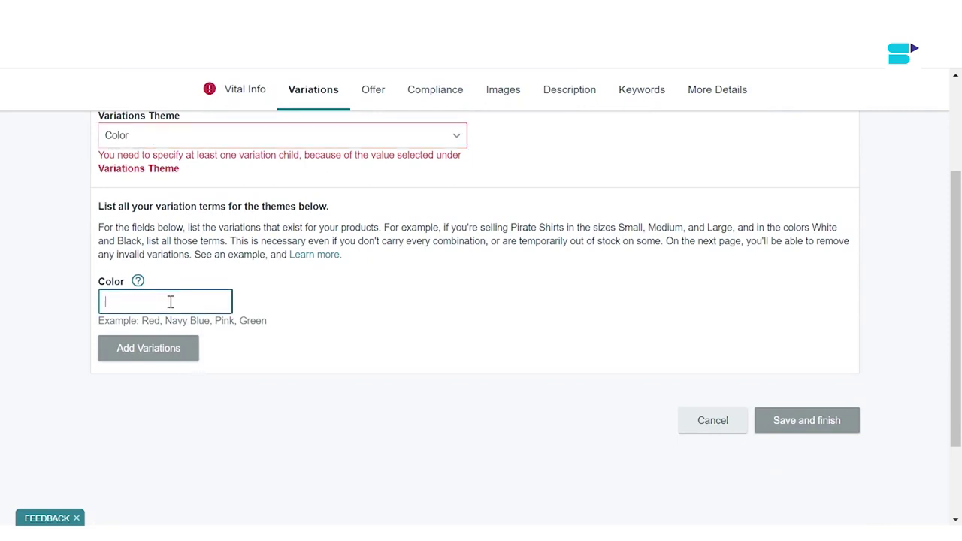
text(Re)
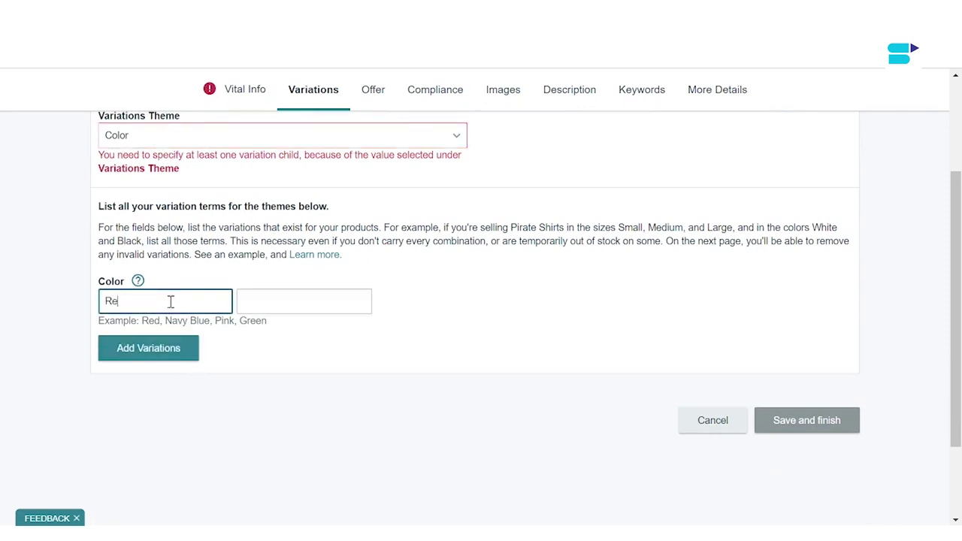
text(d)
click(177, 348)
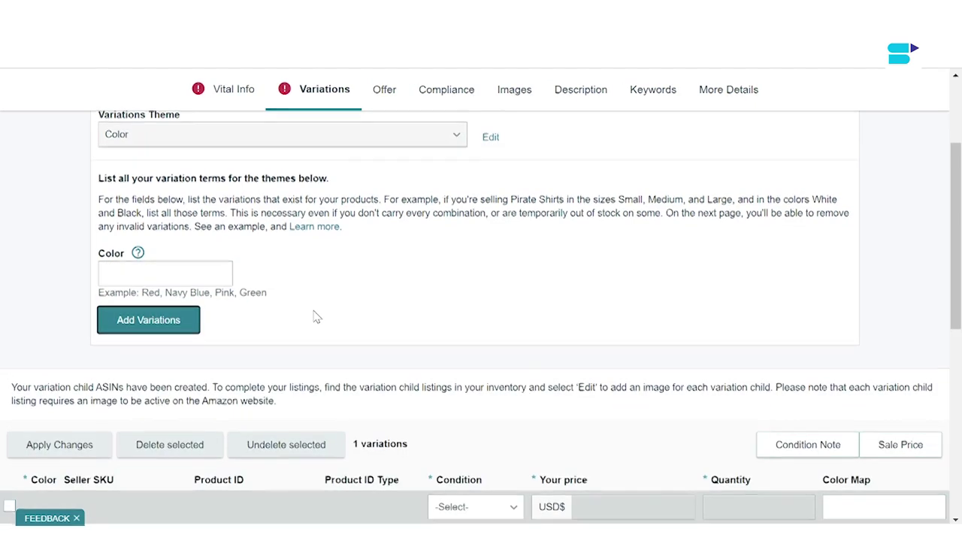
Step: Review the variations table and select the Red variation's price field
scroll(314, 316, down, 2)
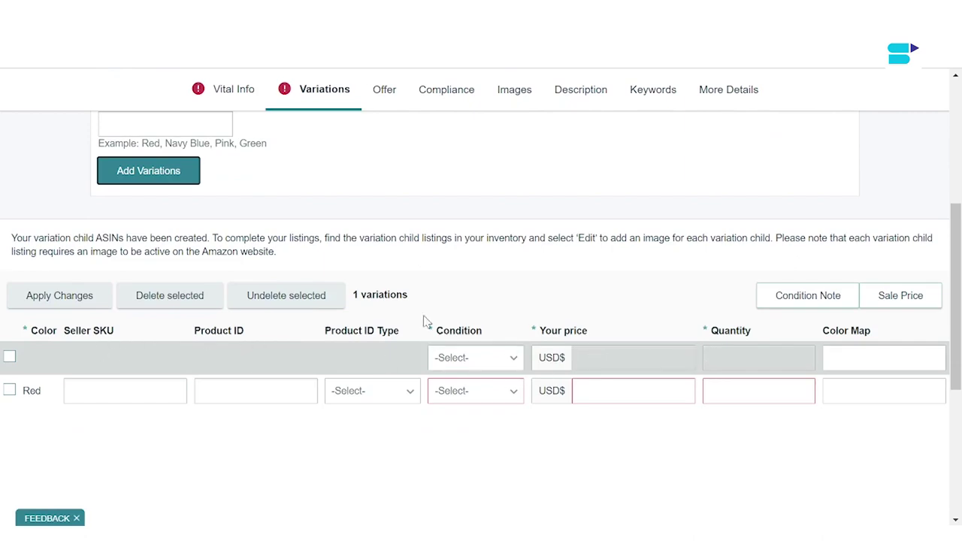
scroll(426, 323, up, 1)
scroll(424, 319, down, 2)
click(597, 286)
scroll(597, 285, down, 2)
scroll(597, 285, up, 2)
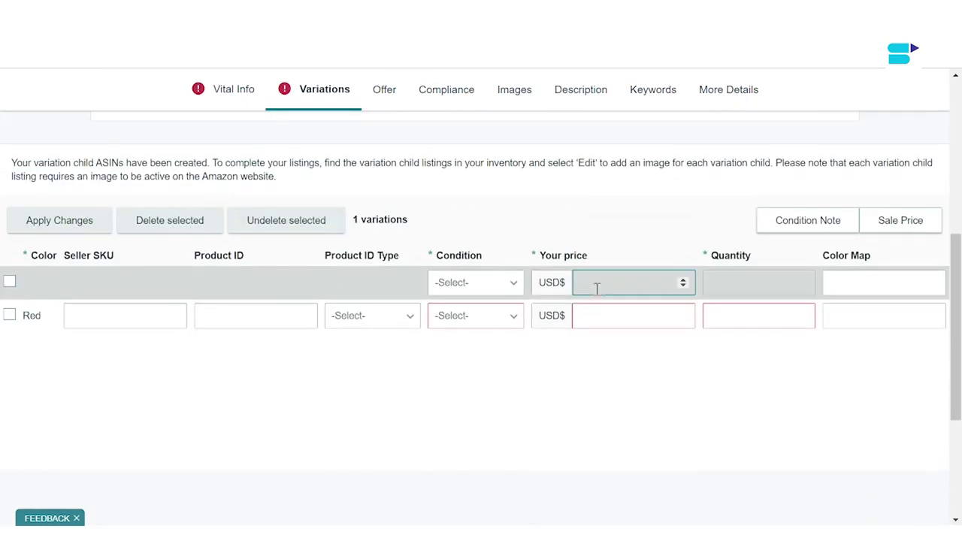
scroll(596, 288, down, 2)
click(601, 241)
scroll(597, 243, down, 2)
scroll(596, 243, up, 6)
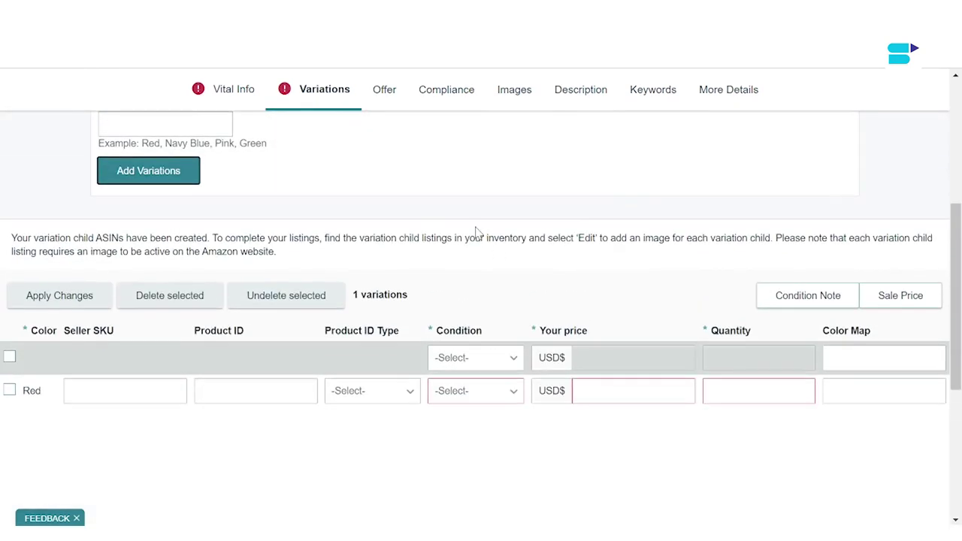
Step: On the Offer tab, keep 'Amazon will ship and provide customer service' selected
click(383, 94)
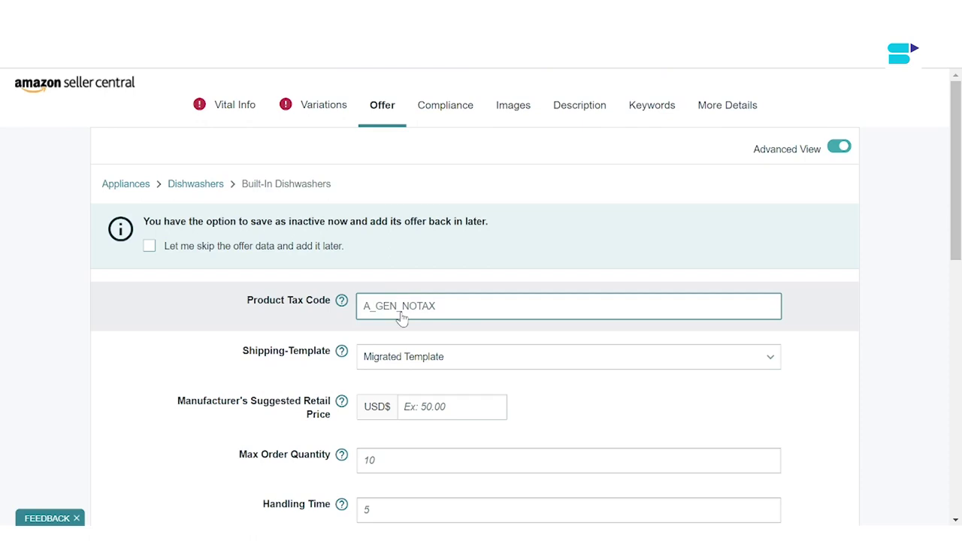
scroll(402, 318, down, 3)
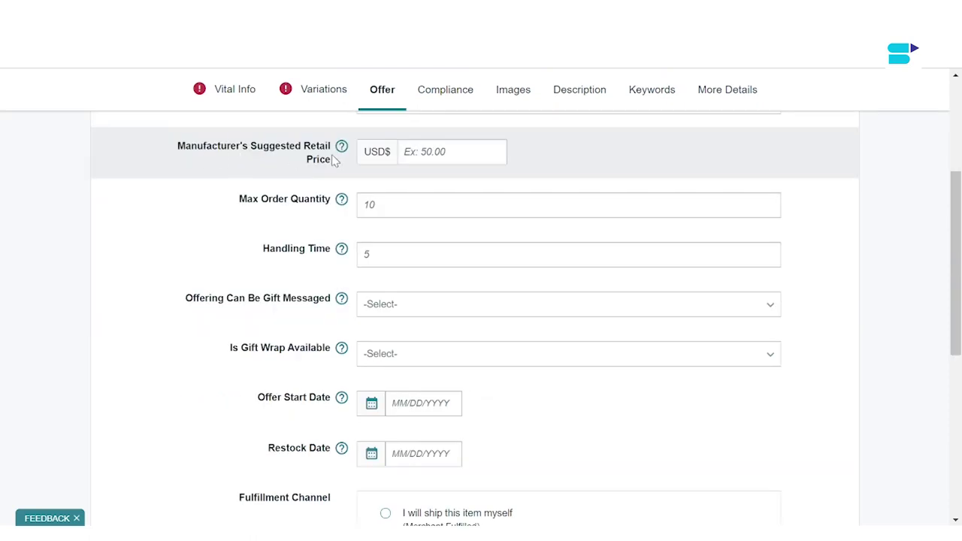
click(499, 146)
scroll(324, 286, down, 1)
scroll(313, 287, up, 1)
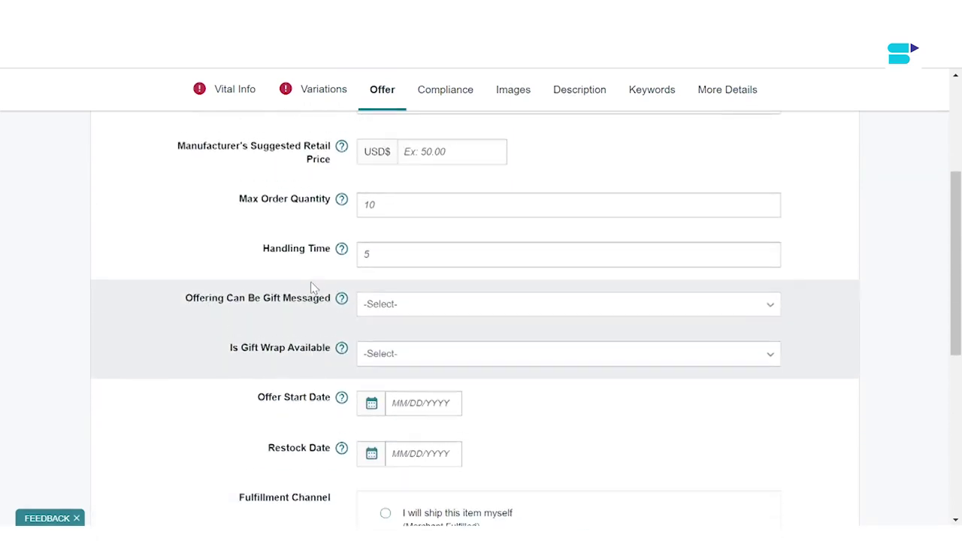
scroll(313, 287, down, 3)
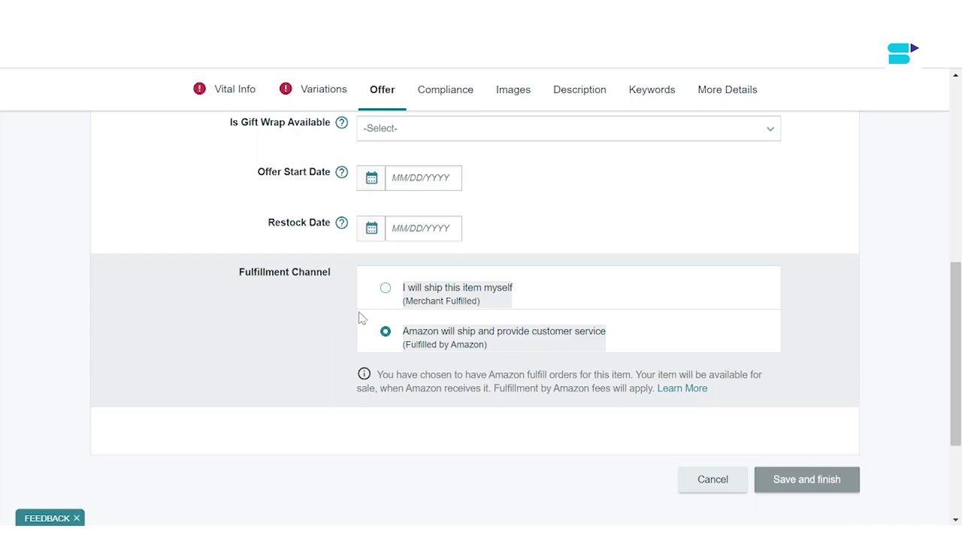
click(440, 332)
Step: Open the Compliance tab and review its EO number and battery fields
click(445, 89)
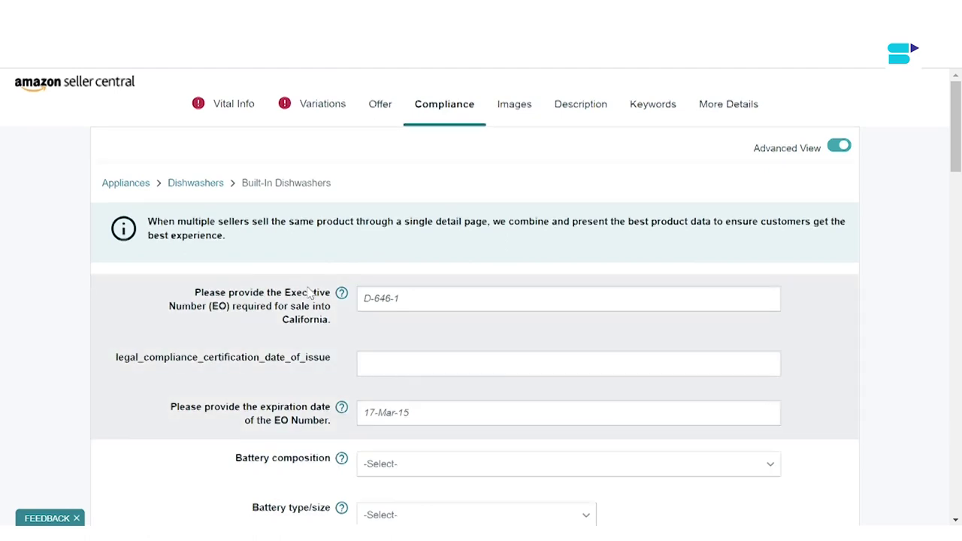
scroll(309, 294, down, 3)
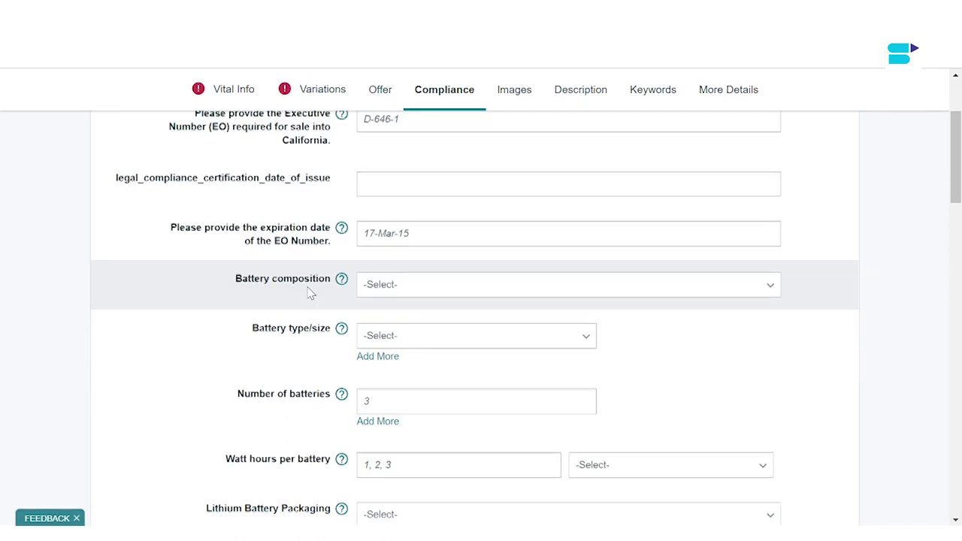
scroll(308, 293, down, 3)
scroll(308, 293, down, 1)
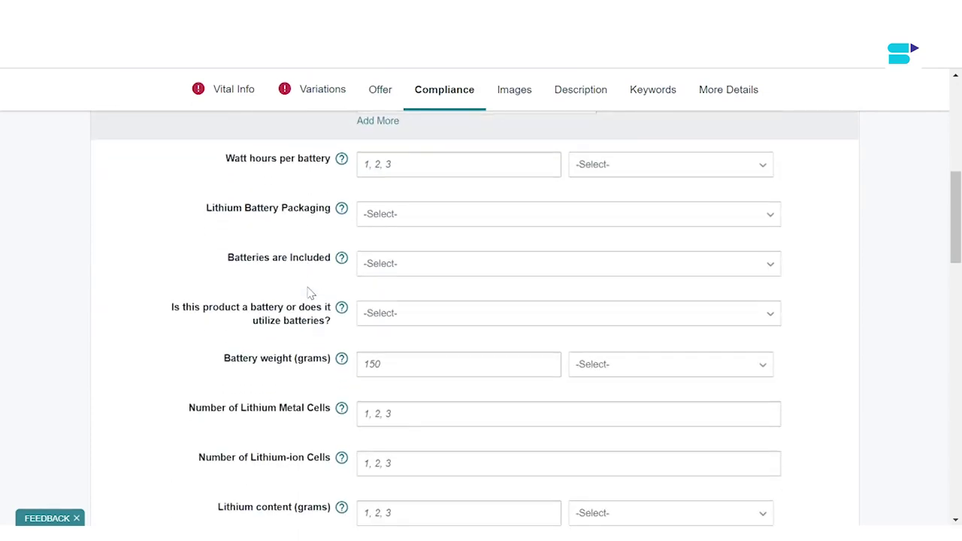
scroll(309, 292, up, 3)
scroll(372, 293, up, 4)
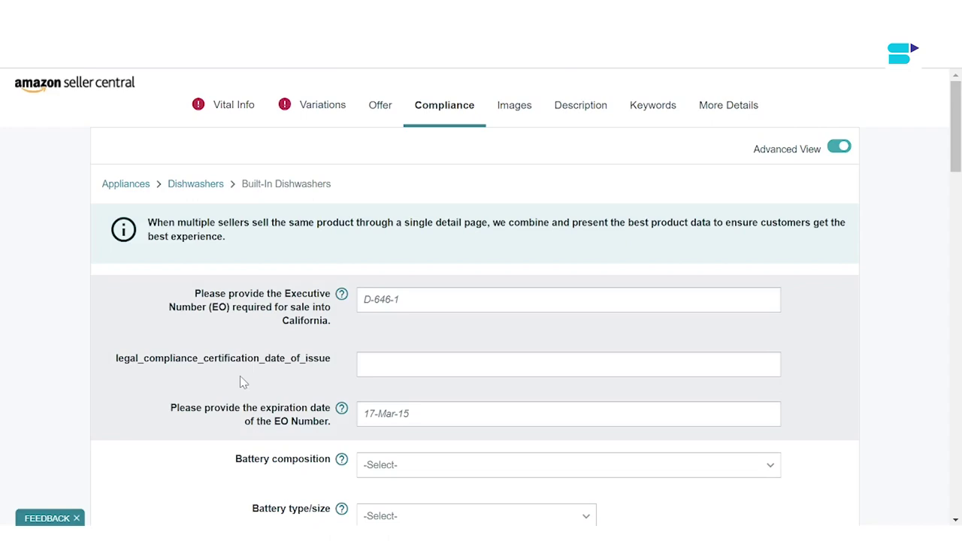
scroll(241, 383, down, 1)
scroll(242, 381, down, 2)
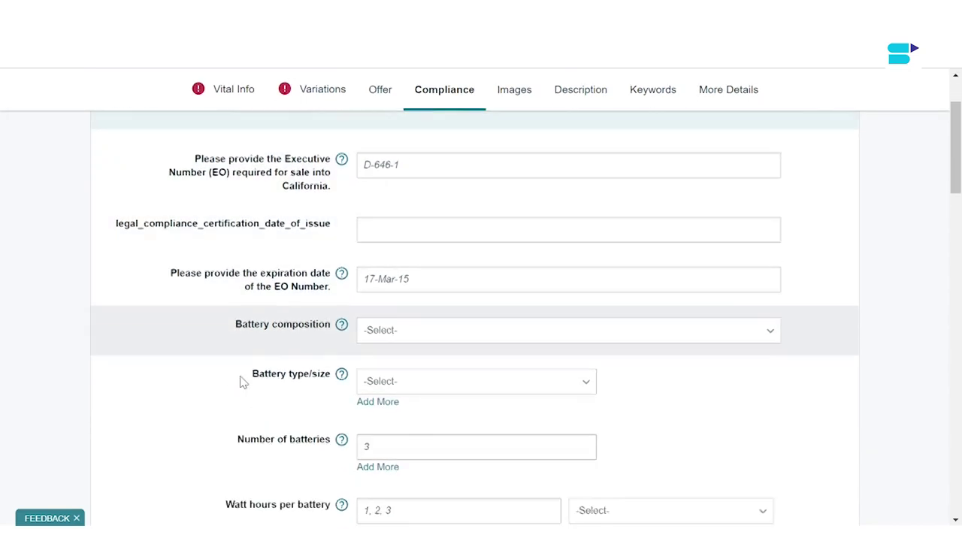
scroll(222, 340, up, 3)
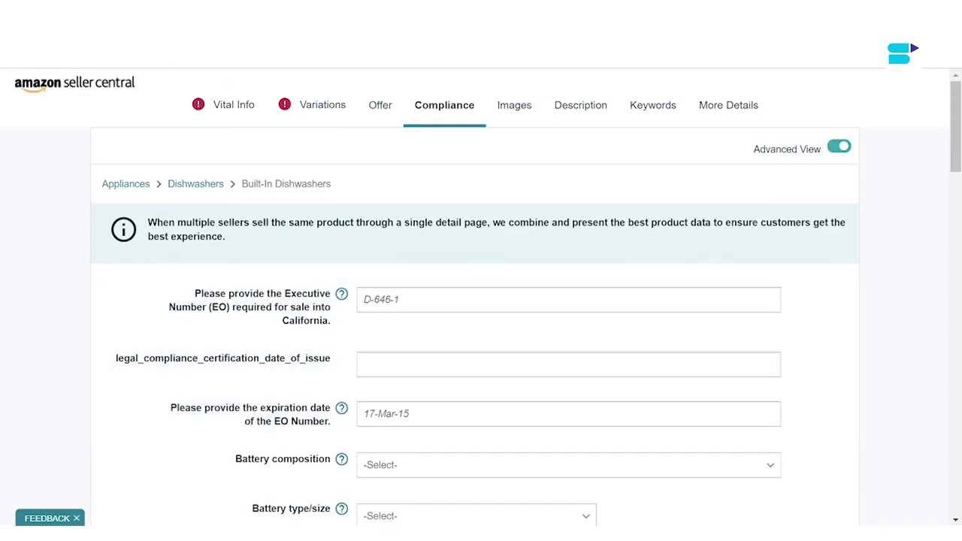
click(517, 109)
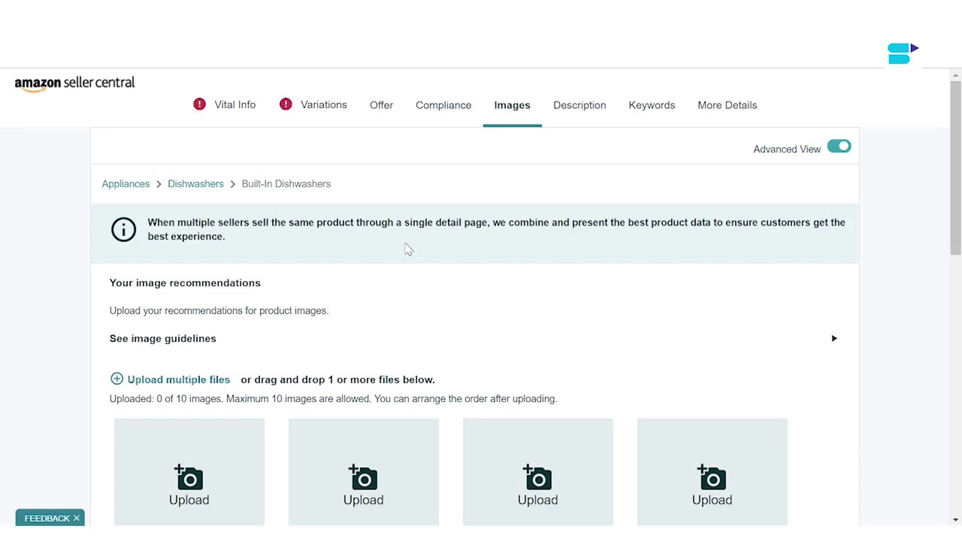
scroll(406, 248, down, 2)
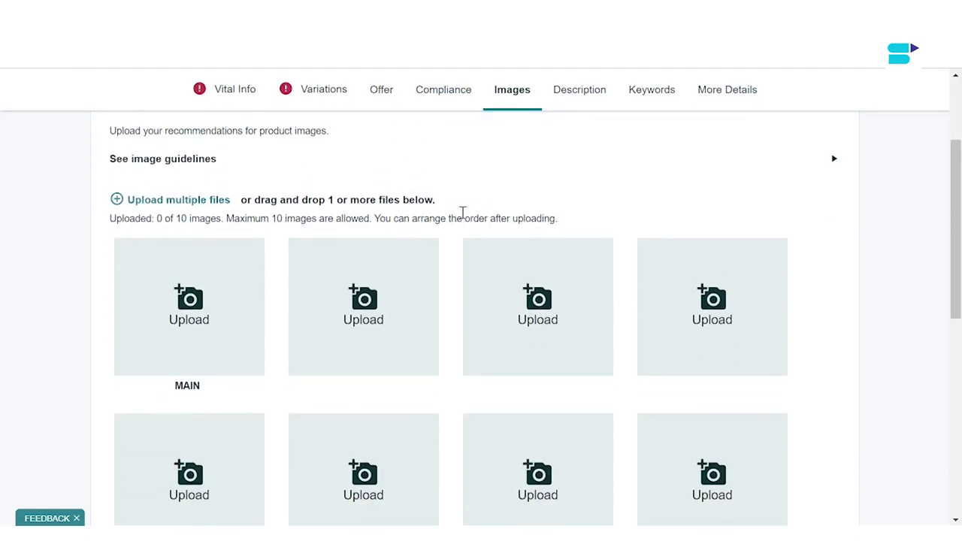
scroll(449, 272, down, 3)
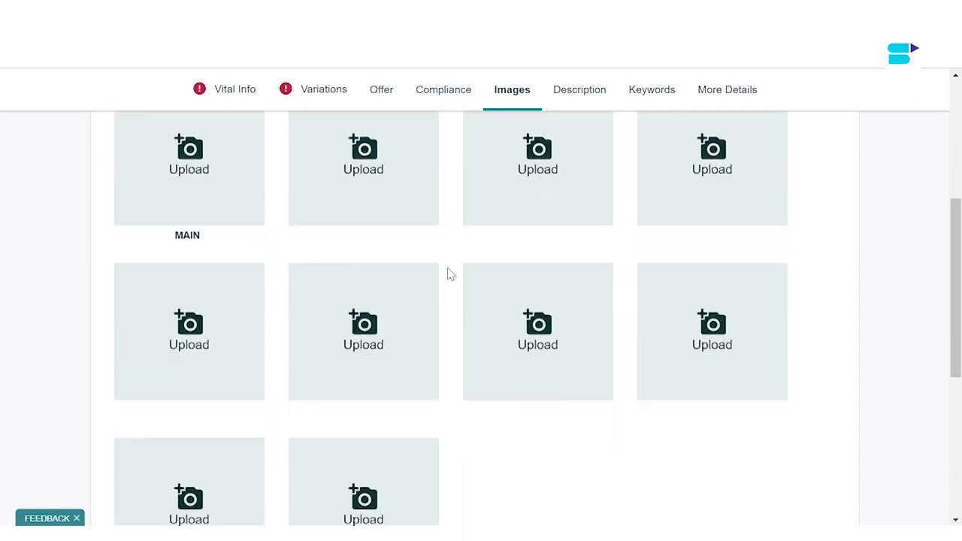
scroll(448, 272, down, 1)
scroll(449, 272, up, 2)
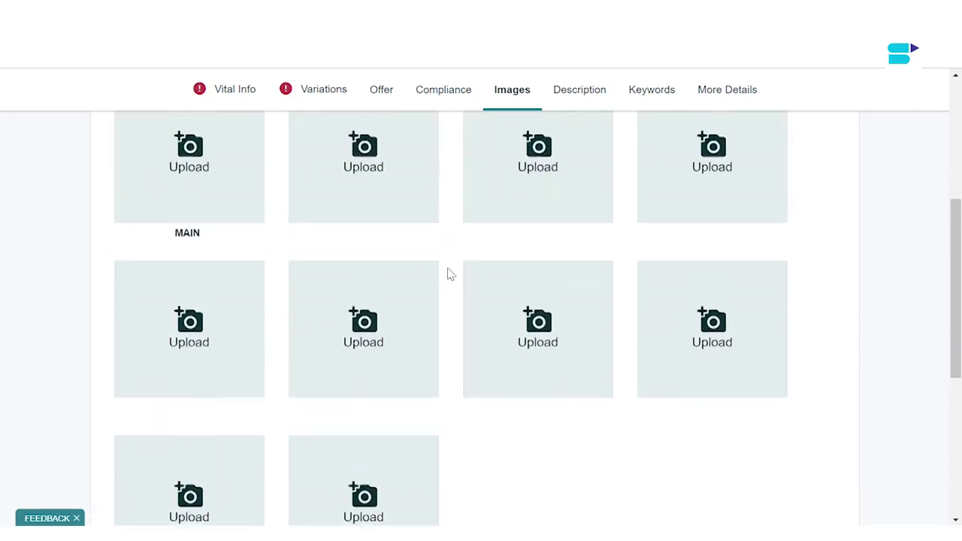
scroll(448, 275, up, 3)
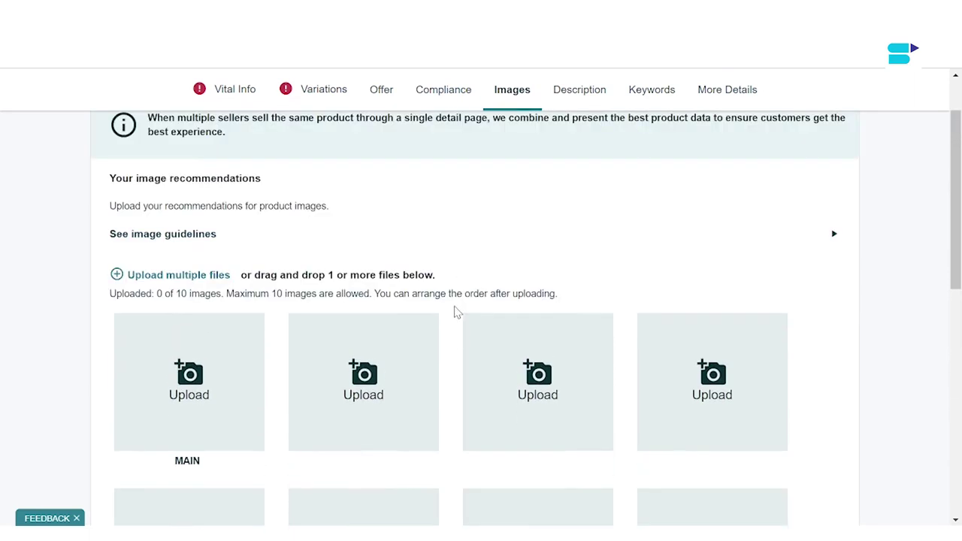
click(153, 236)
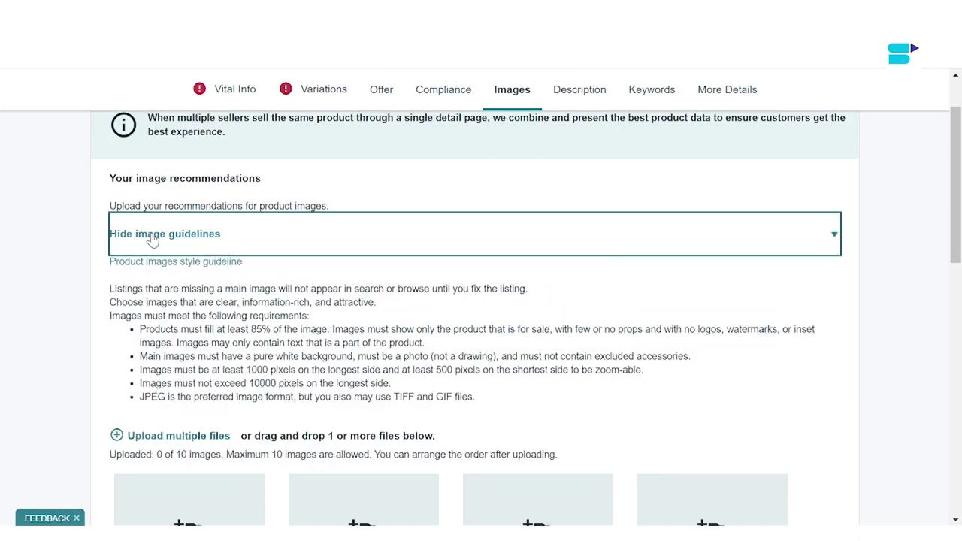
scroll(172, 334, down, 2)
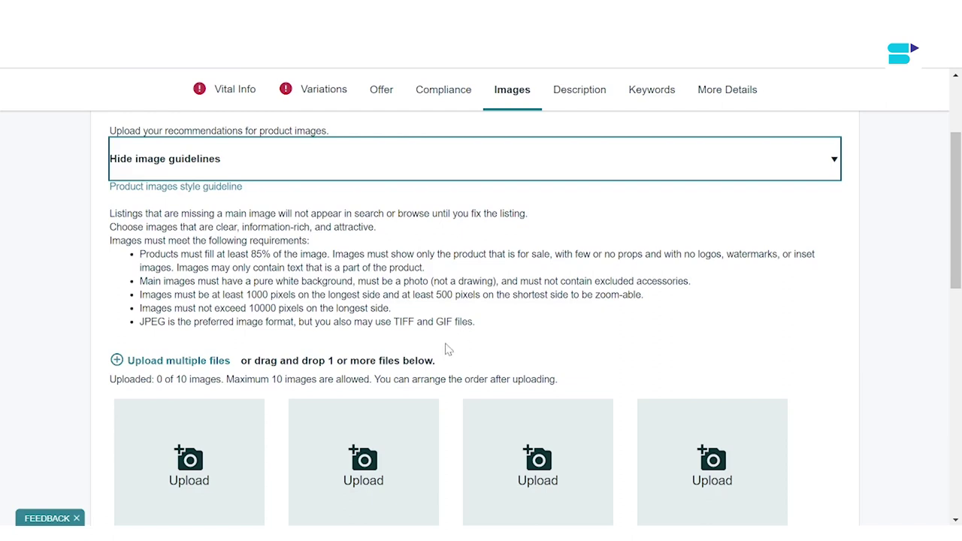
scroll(456, 339, down, 2)
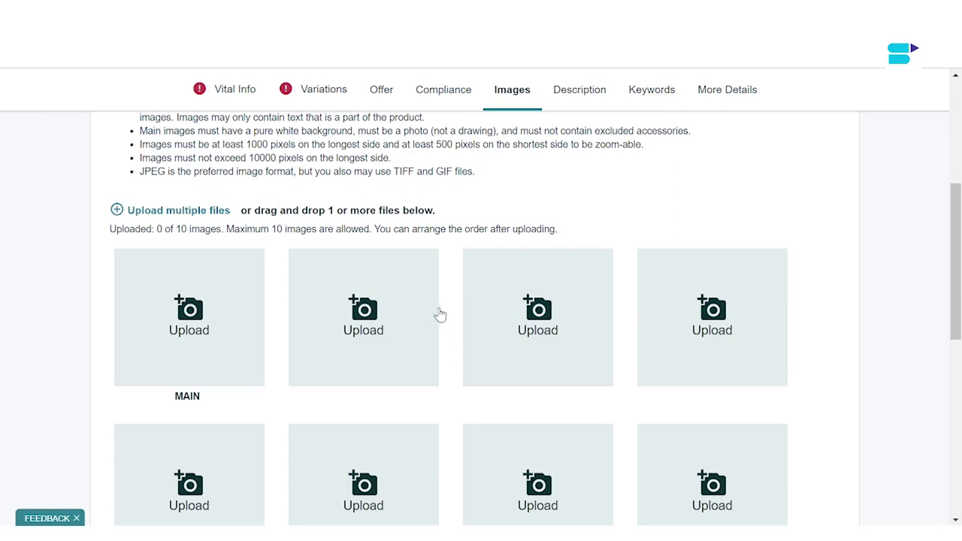
scroll(451, 307, down, 1)
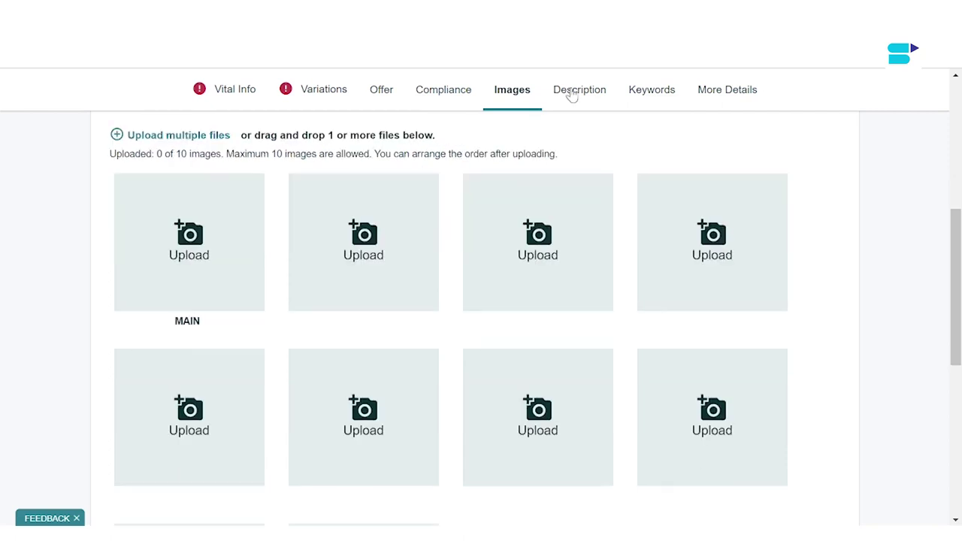
Step: Open the Description tab and scroll to the Key Product Features fields
click(571, 94)
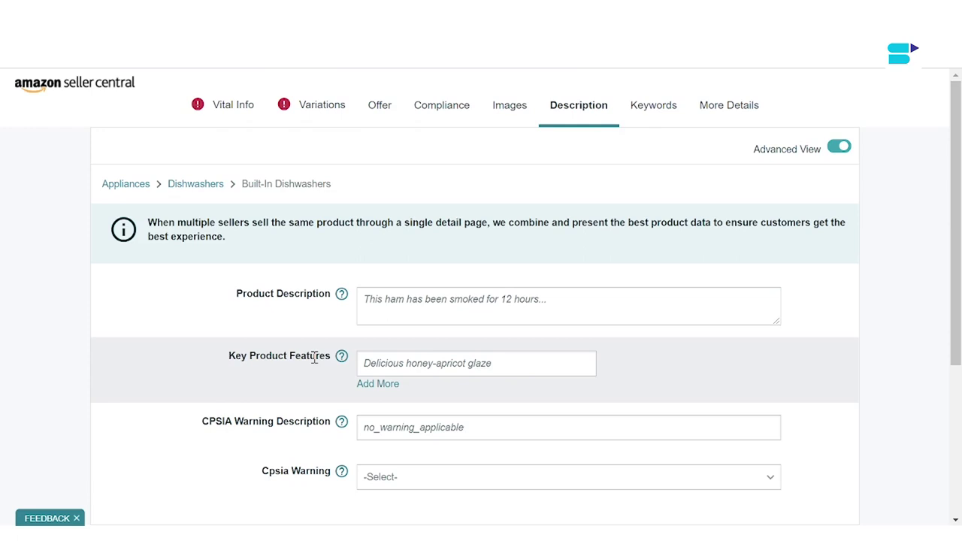
scroll(314, 359, down, 2)
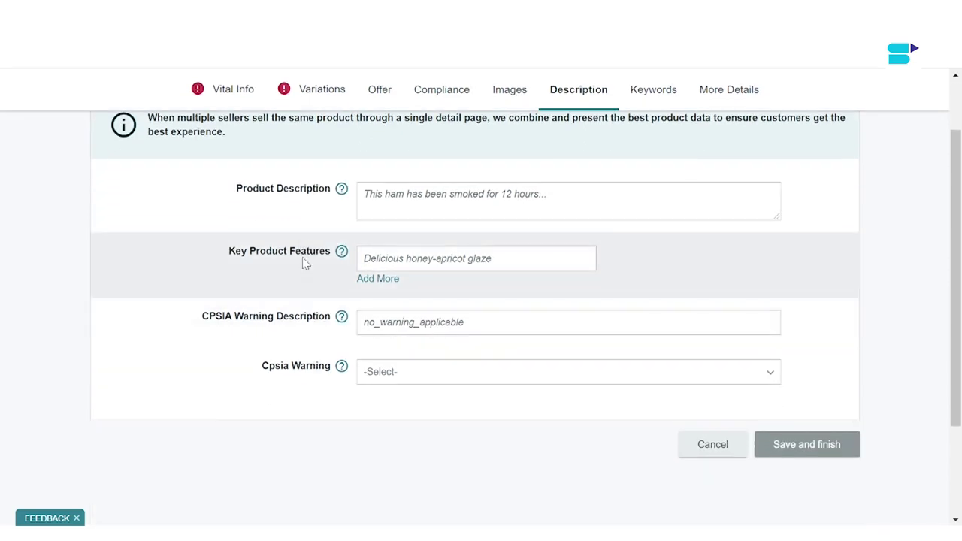
mouse_move(343, 250)
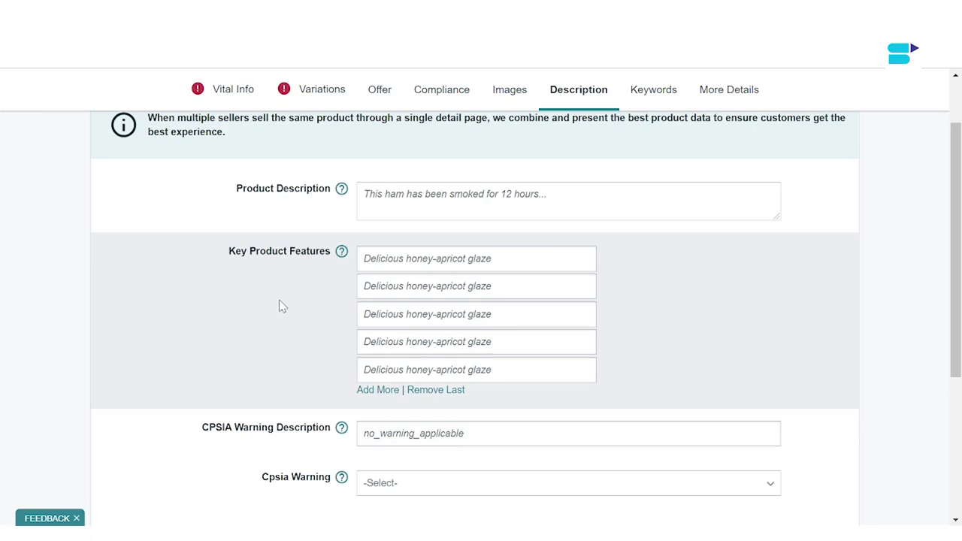
scroll(279, 305, down, 1)
scroll(279, 305, up, 1)
mouse_move(341, 191)
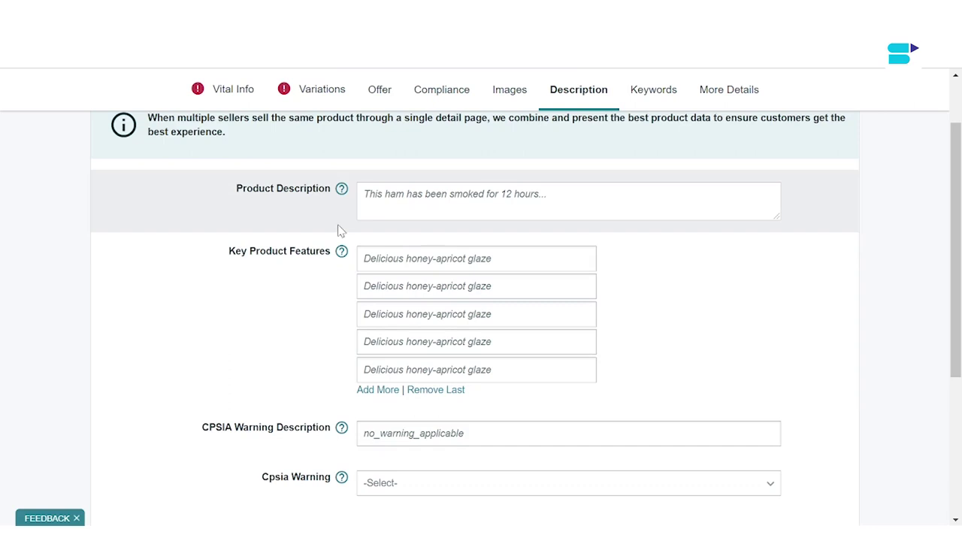
scroll(339, 230, up, 1)
scroll(338, 231, down, 1)
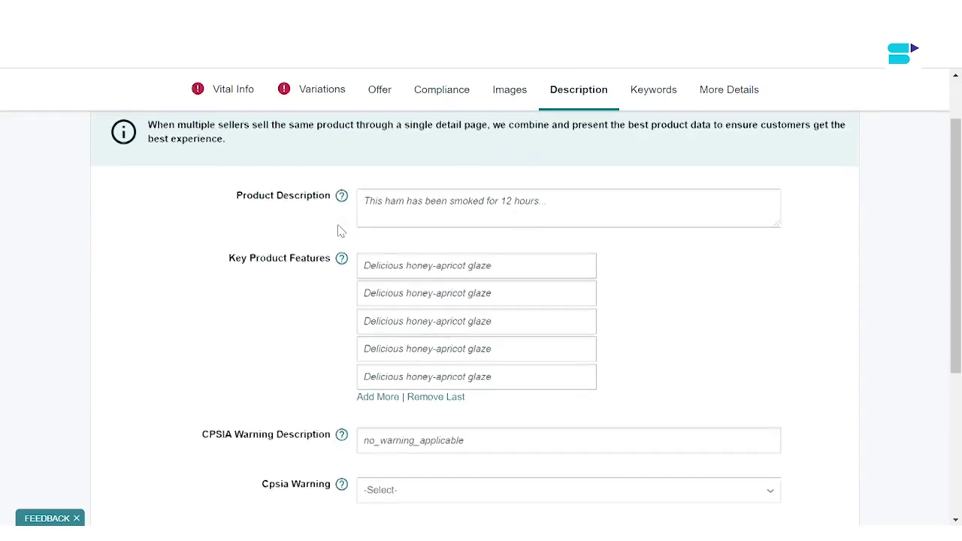
scroll(338, 231, down, 1)
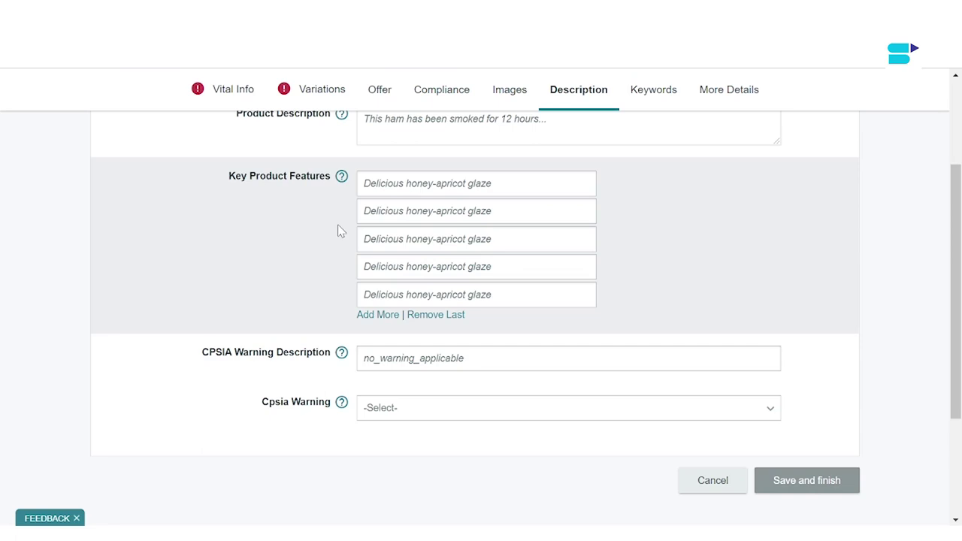
Step: Open the Keywords tab and view the help for the Subject Matter field
click(656, 94)
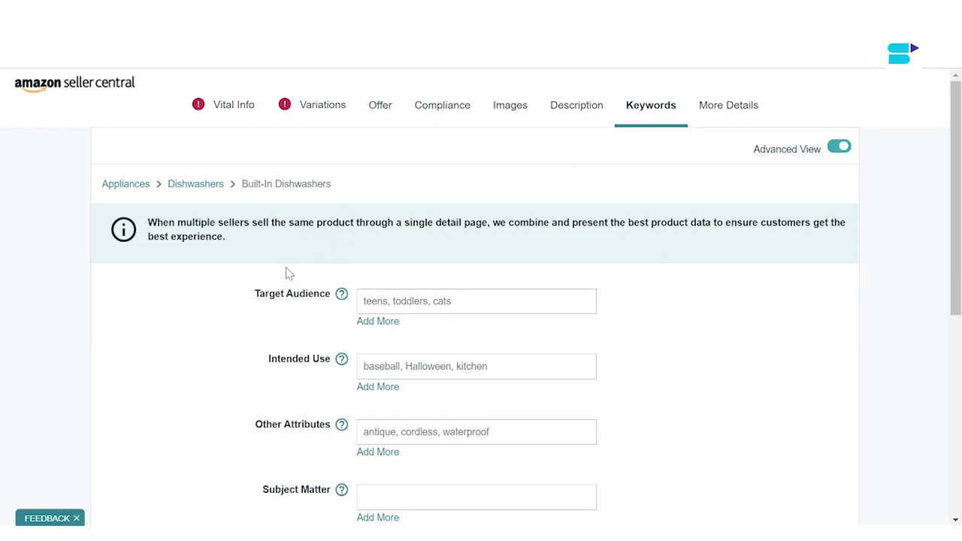
scroll(300, 324, down, 2)
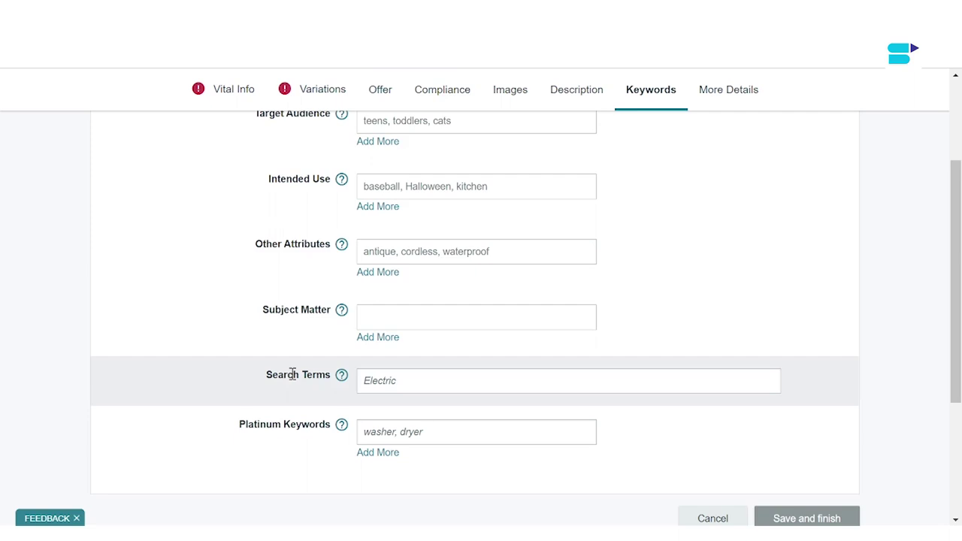
scroll(292, 375, up, 1)
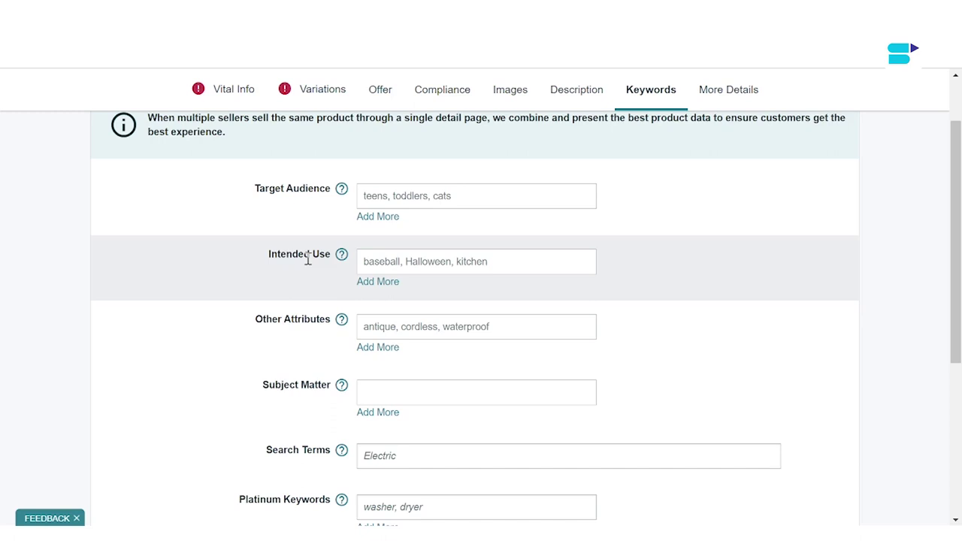
scroll(308, 259, up, 2)
scroll(308, 259, down, 3)
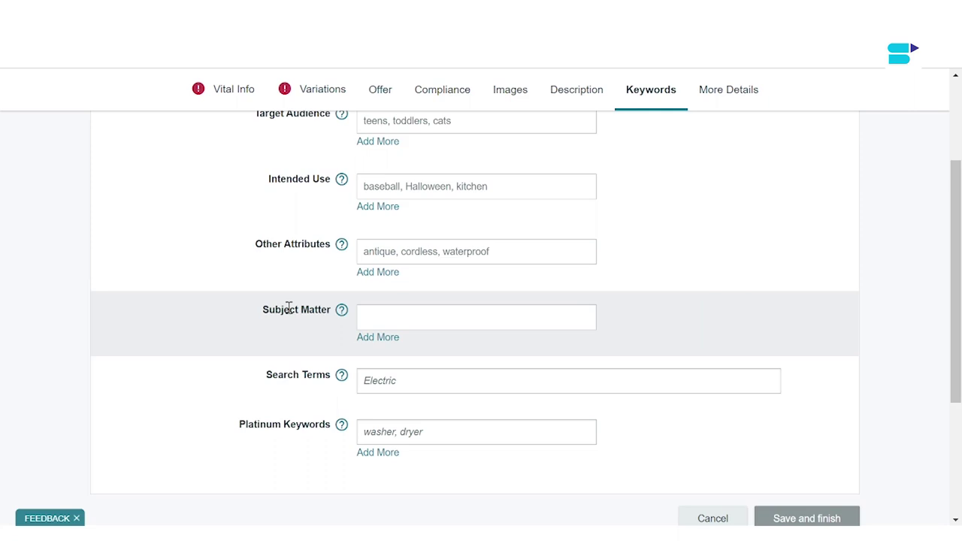
click(375, 320)
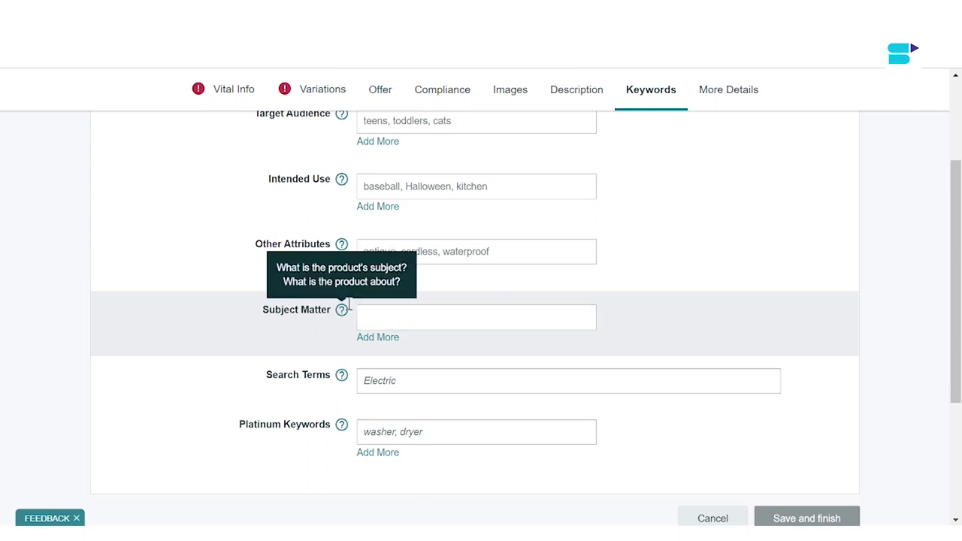
scroll(316, 263, up, 1)
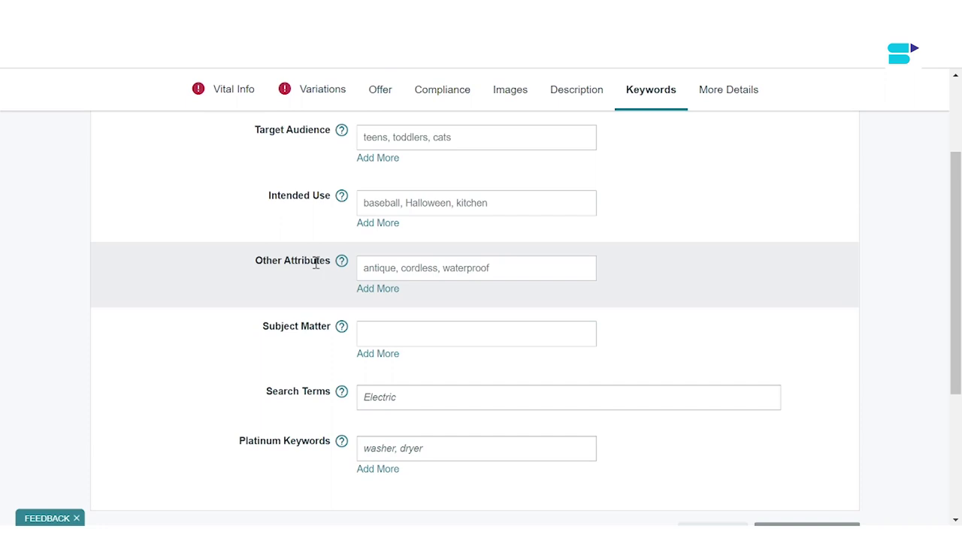
scroll(316, 261, up, 3)
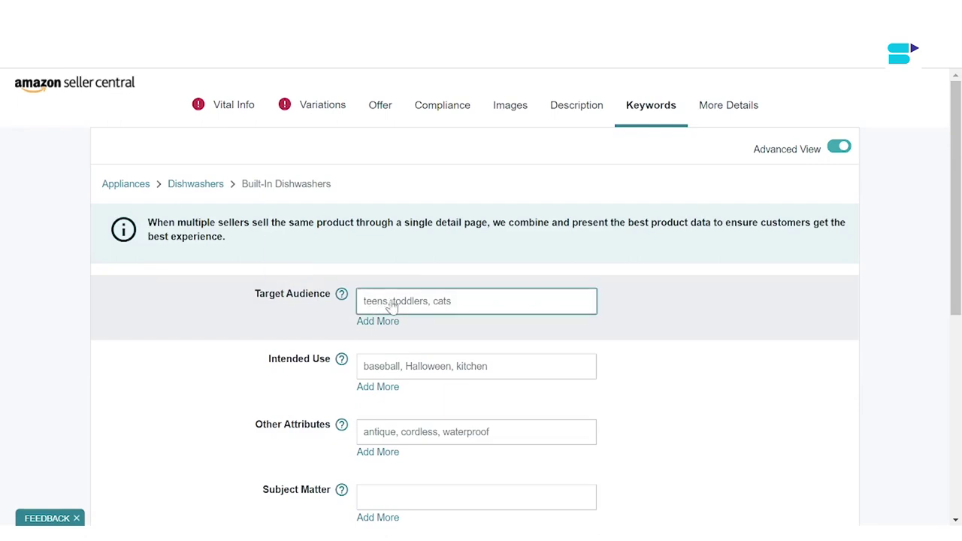
Step: Add a second Target Audience field and bring up suggested values for the first one
click(378, 321)
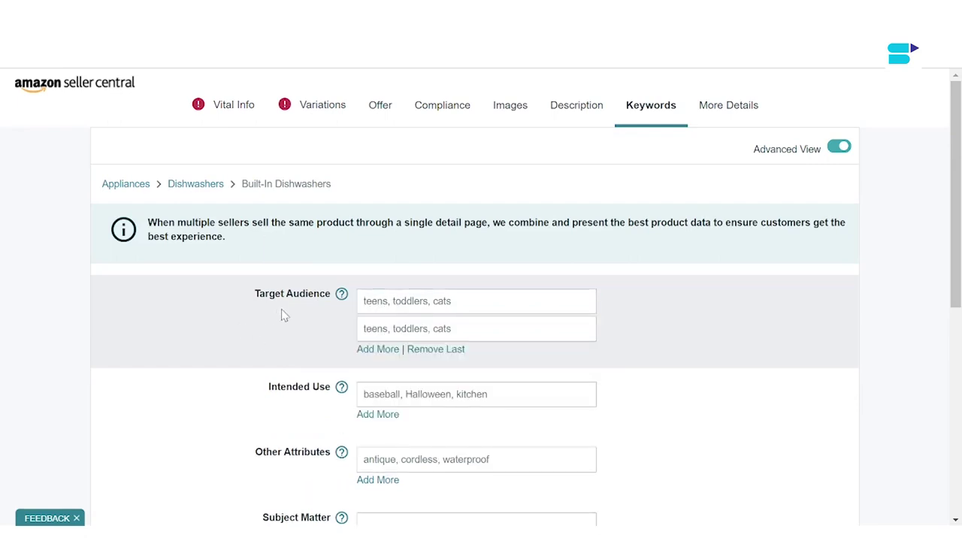
click(429, 308)
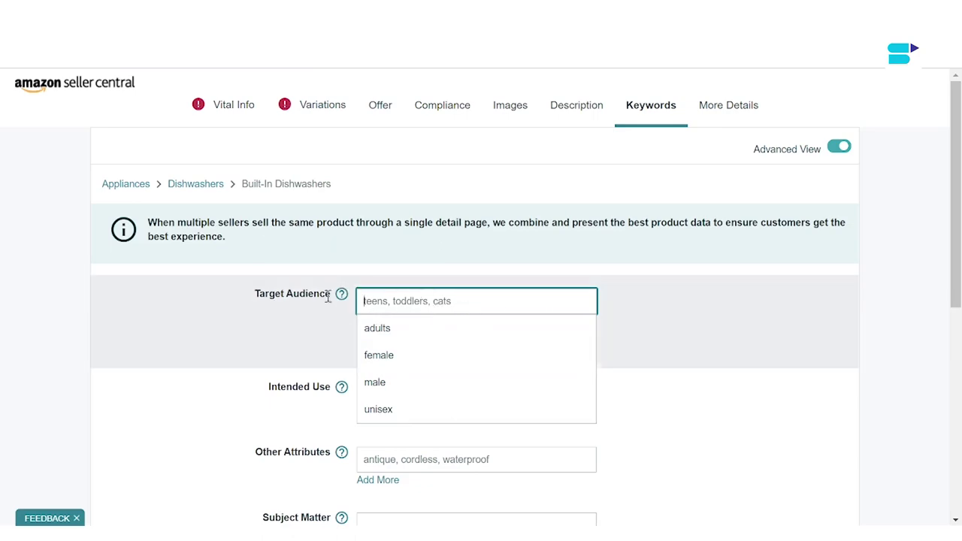
scroll(324, 327, down, 20)
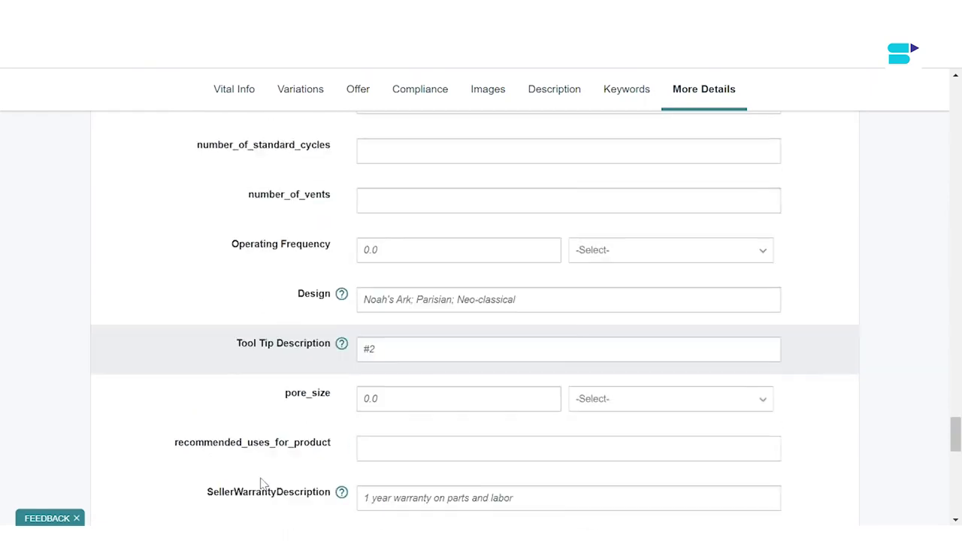
Step: Scroll to the end of More Details, then return to the Offer tab with offer data skipped
scroll(263, 483, down, 5)
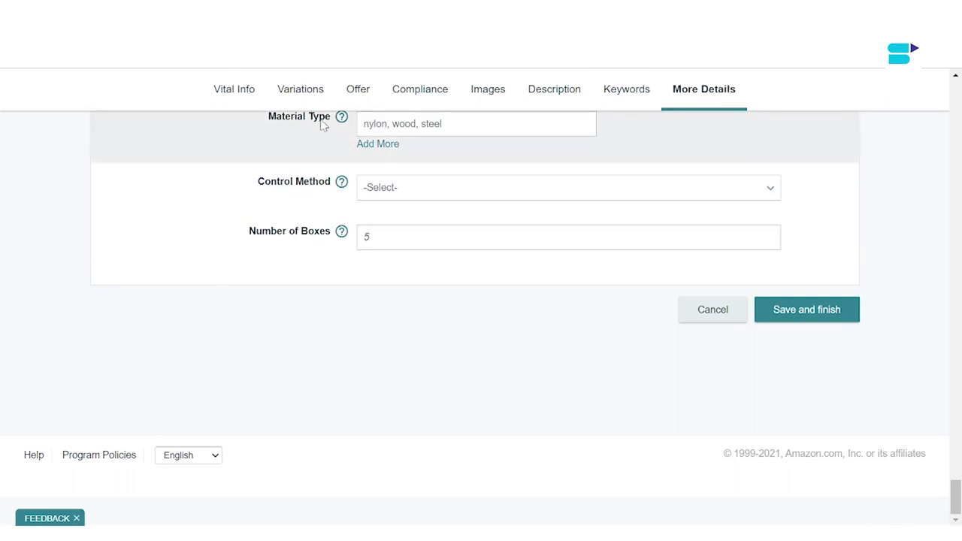
click(355, 91)
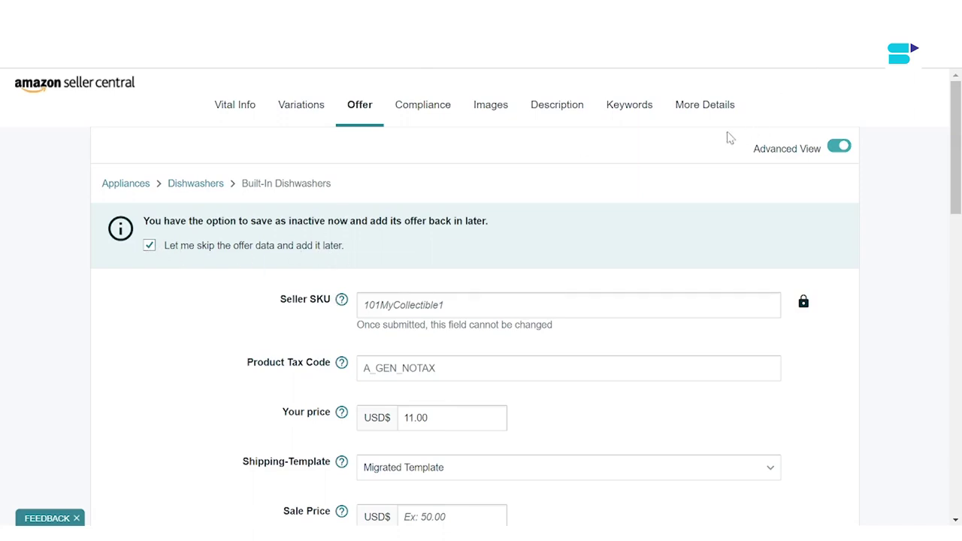
Step: Return to More Details and submit the dishwasher listing with Save and finish
click(680, 108)
scroll(409, 420, down, 2)
scroll(409, 421, up, 2)
scroll(409, 421, down, 20)
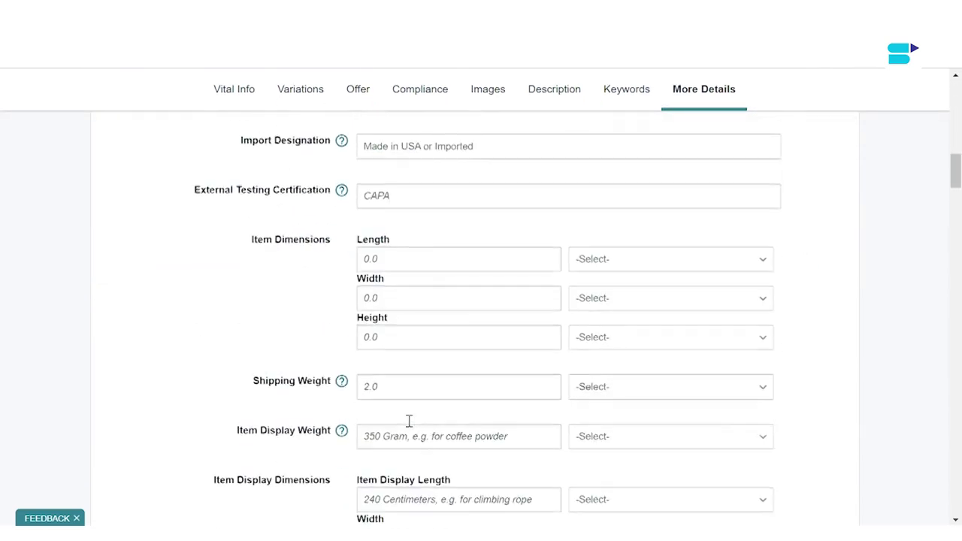
scroll(409, 421, down, 20)
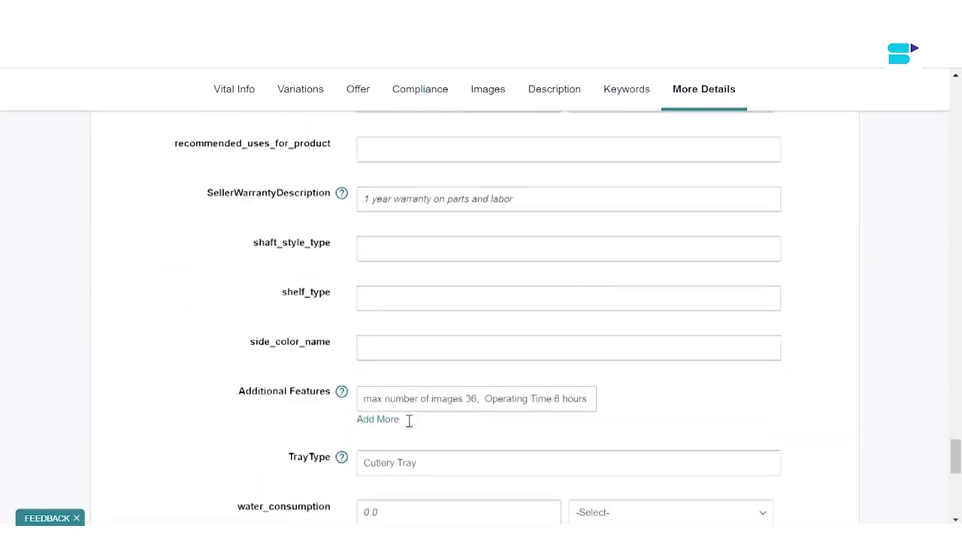
click(825, 313)
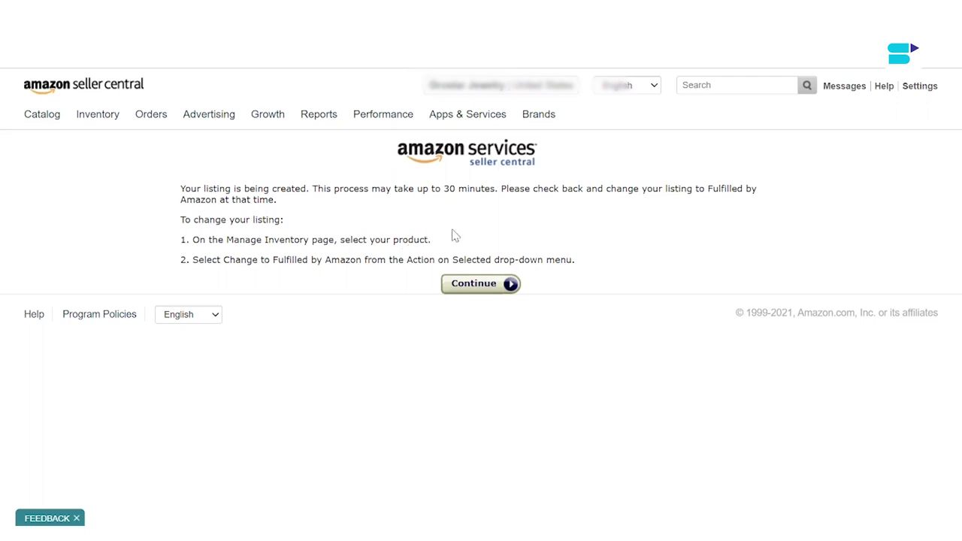
Step: Continue past the listing-created confirmation to Manage Inventory
click(481, 284)
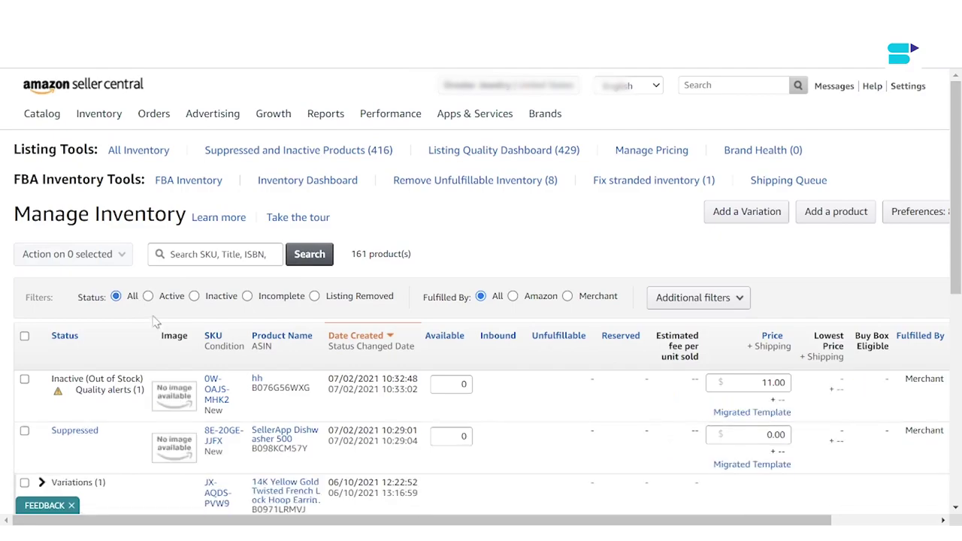